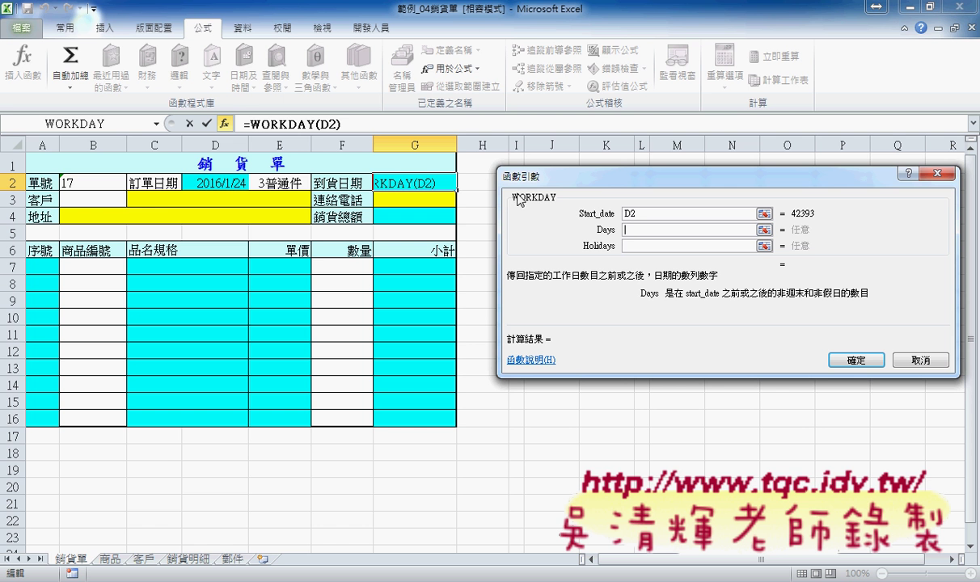
Set G2 to =WORKDAY(D2,VLOOKUP(E2,郵件,2,0)), giving the arrival date 2016/1/29
click(157, 124)
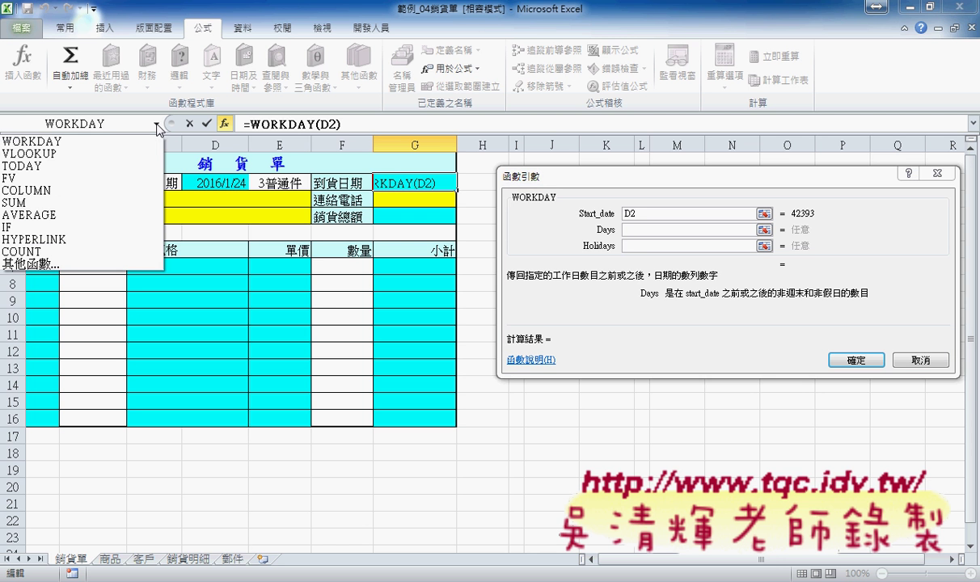
click(68, 154)
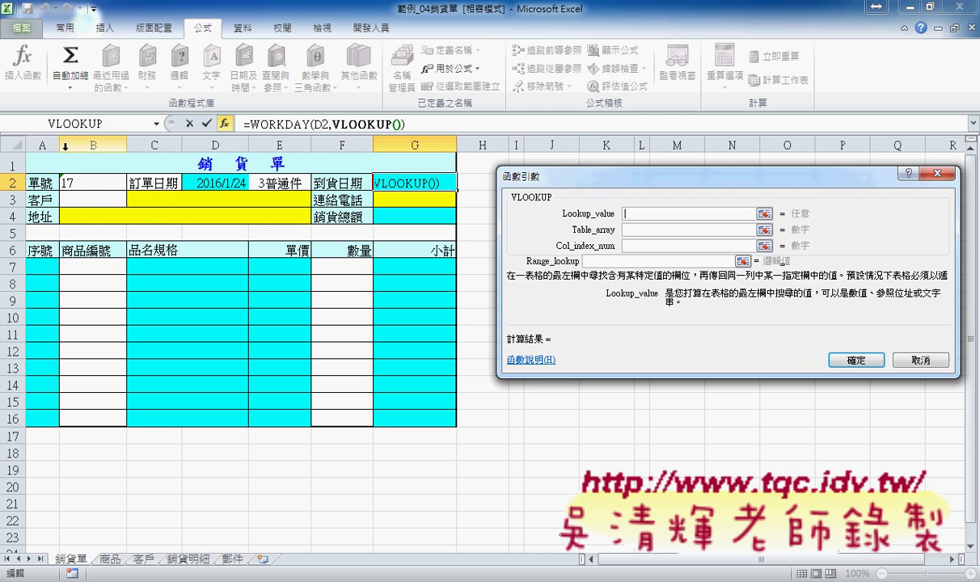
click(266, 175)
click(632, 229)
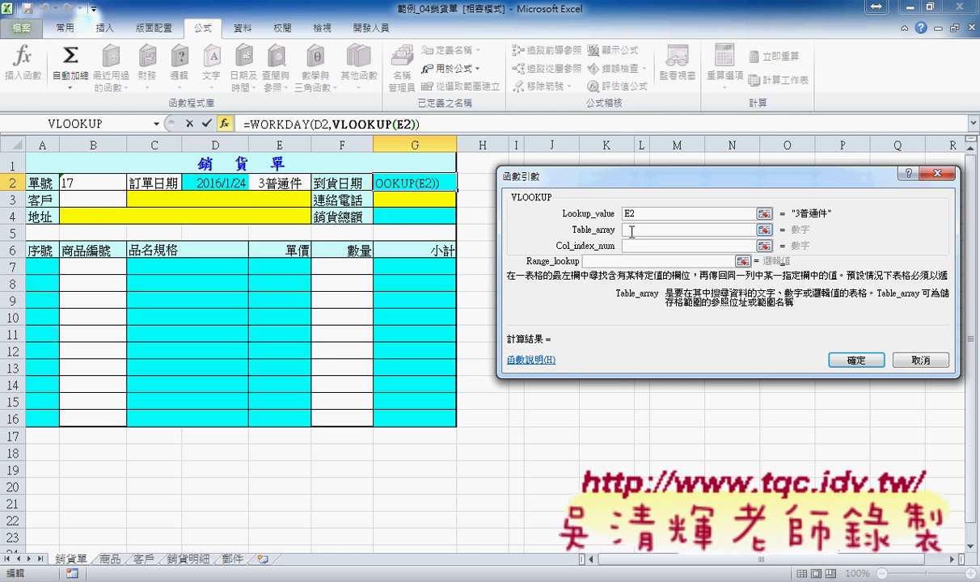
key(F3)
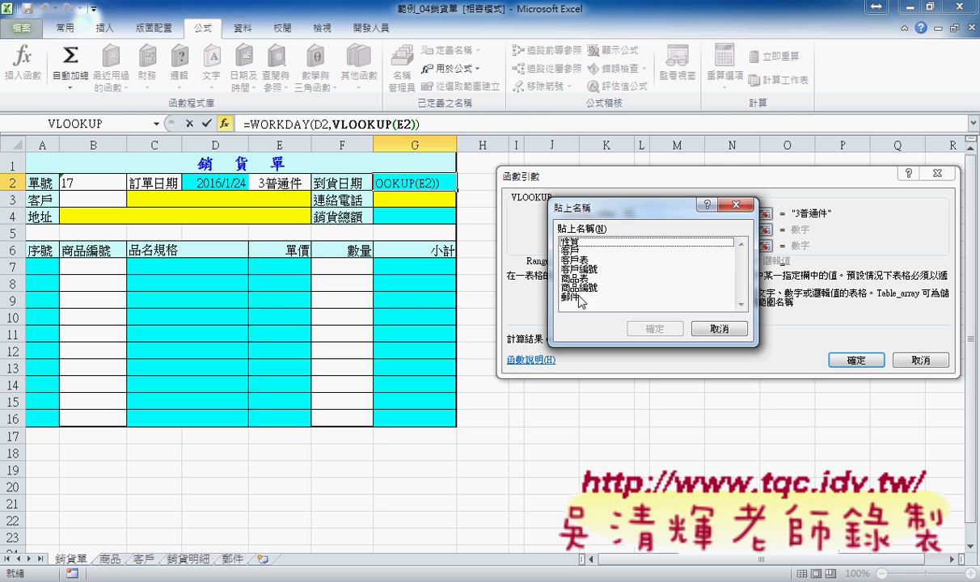
click(581, 297)
click(654, 327)
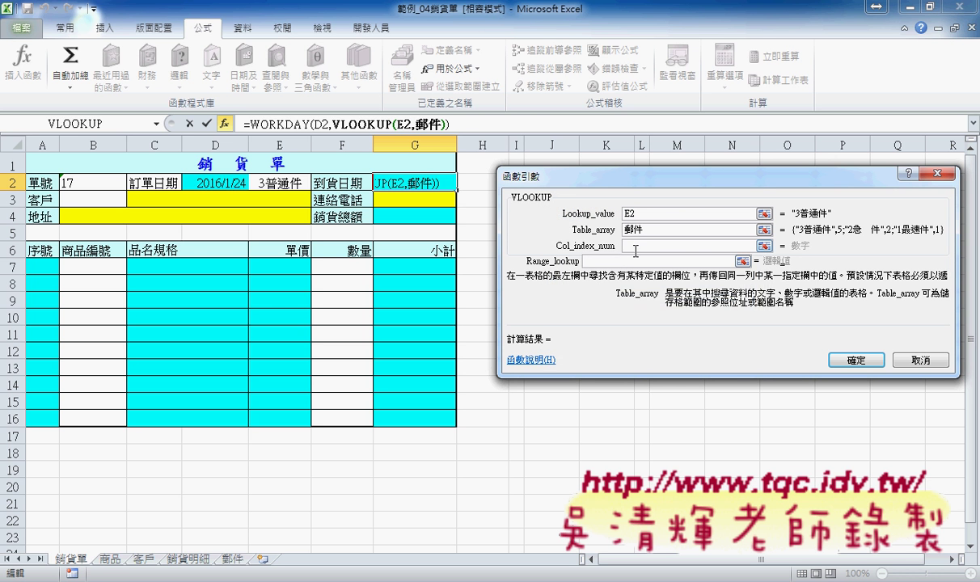
click(677, 244)
text(2)
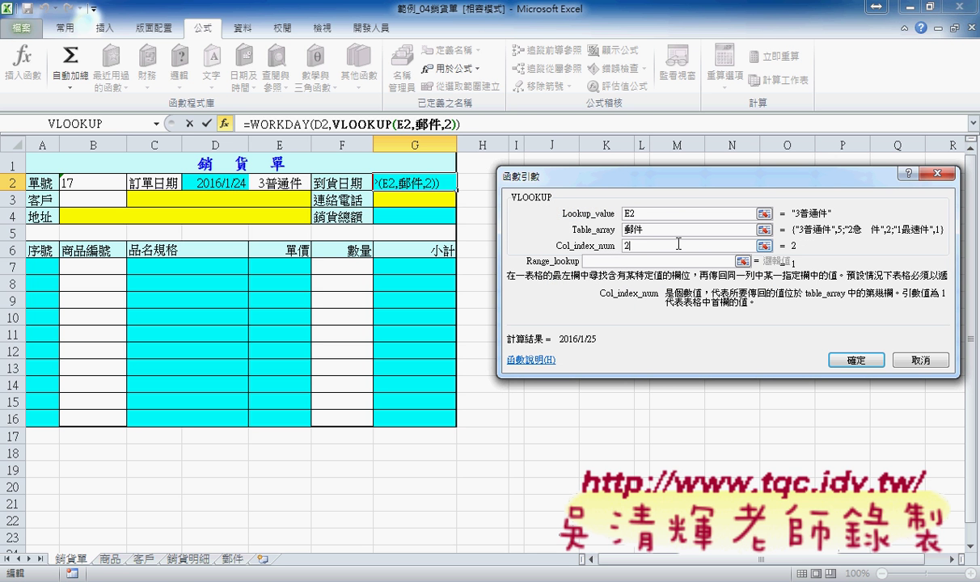
click(646, 262)
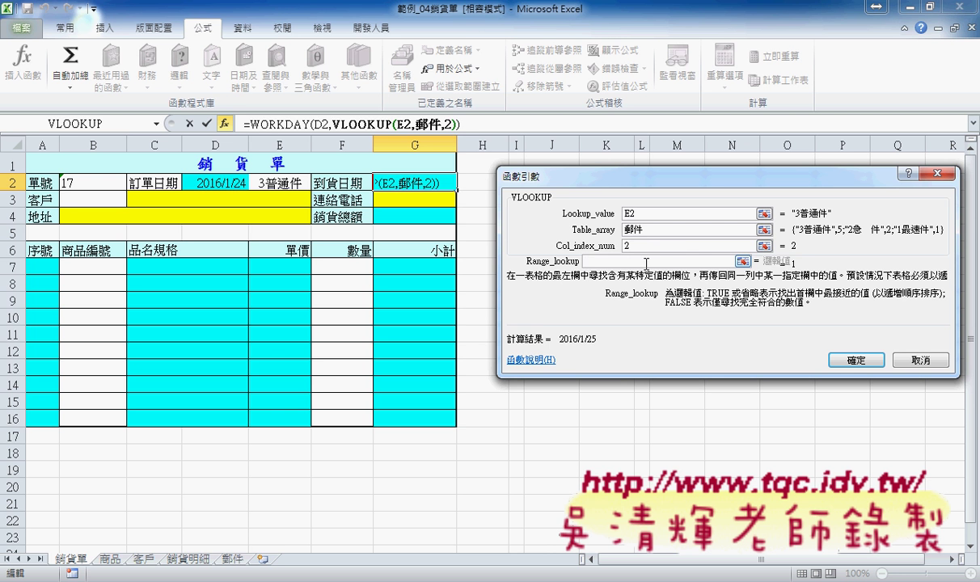
text(0)
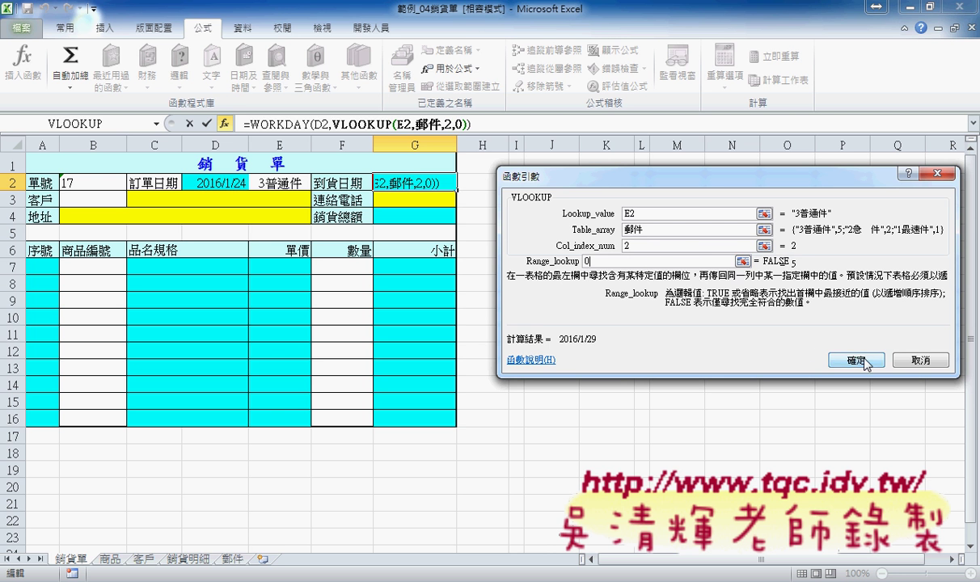
click(862, 359)
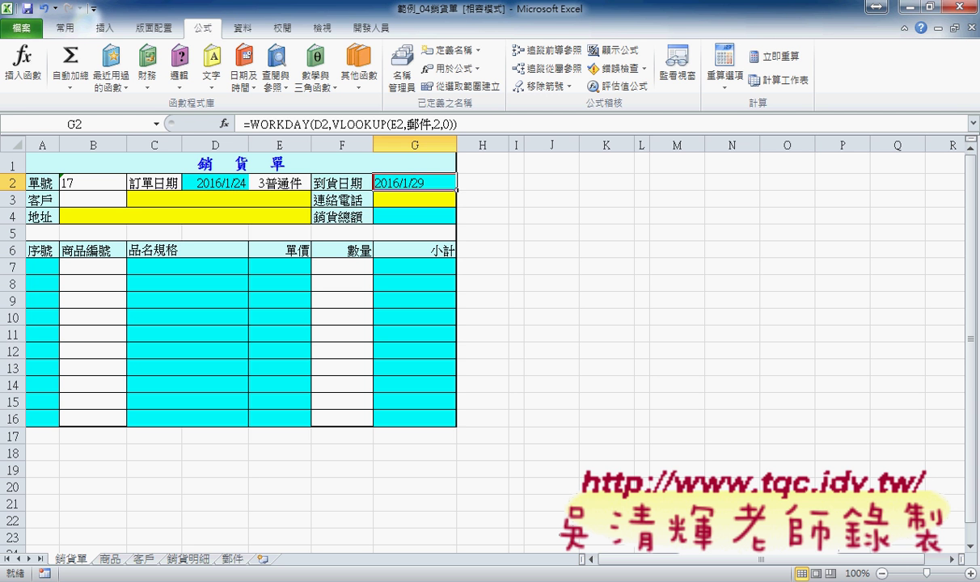
Change the Windows system date to 22 January 2016 and close the Date and Time settings
click(946, 581)
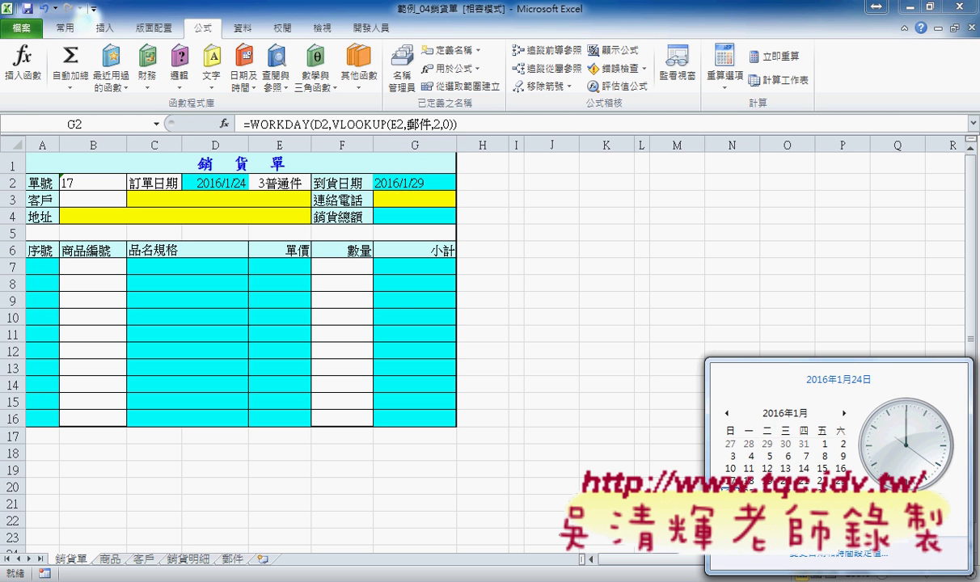
click(839, 554)
drag(368, 157, 662, 123)
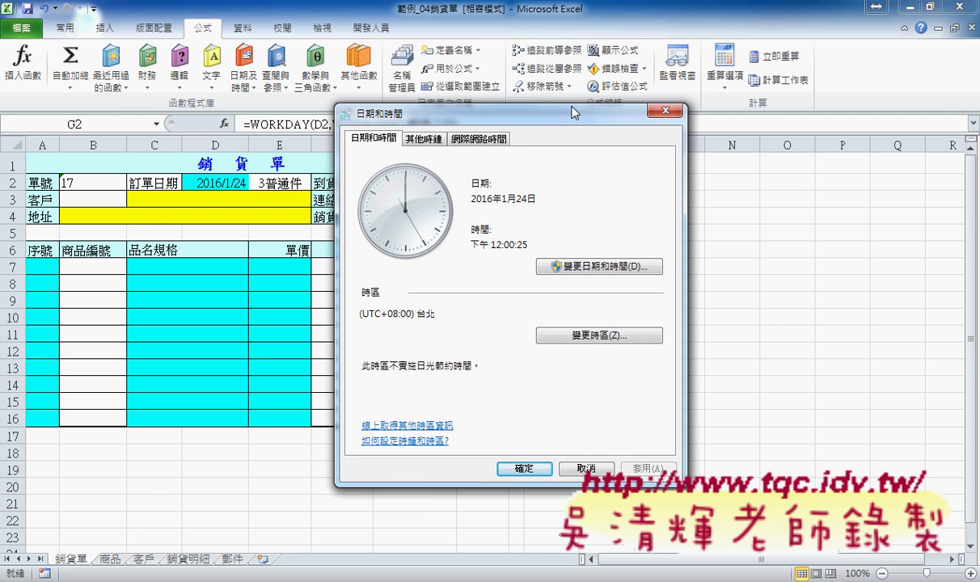
click(671, 264)
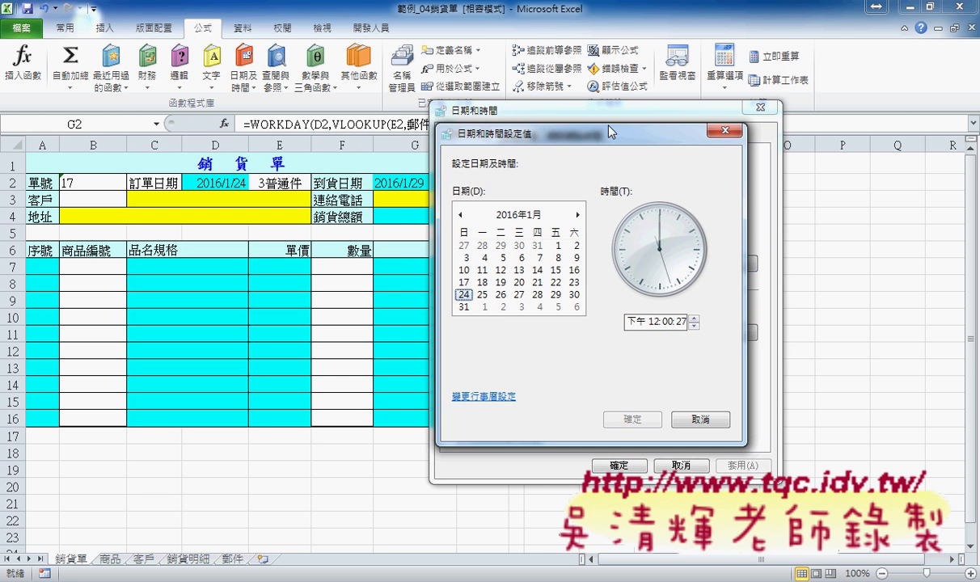
drag(545, 135, 698, 104)
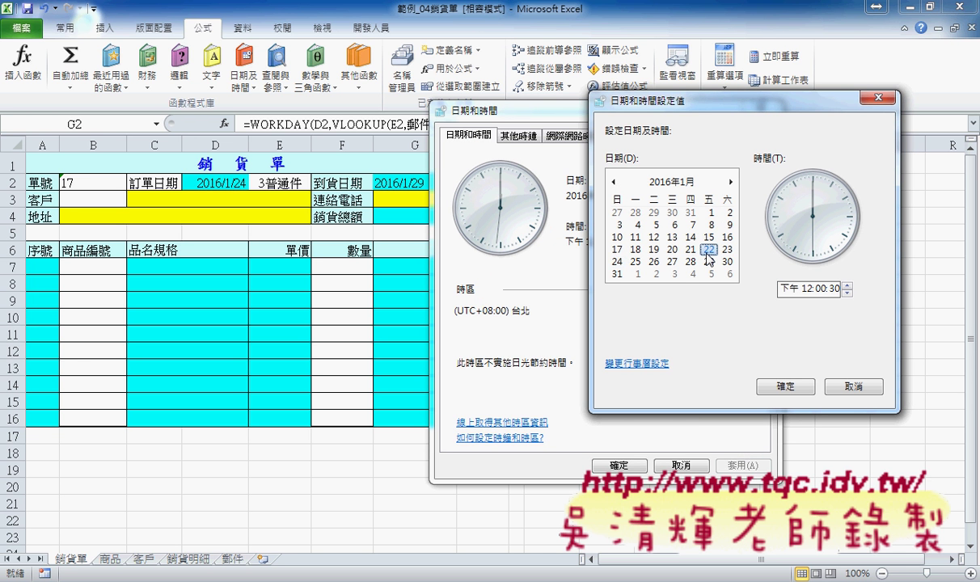
click(708, 251)
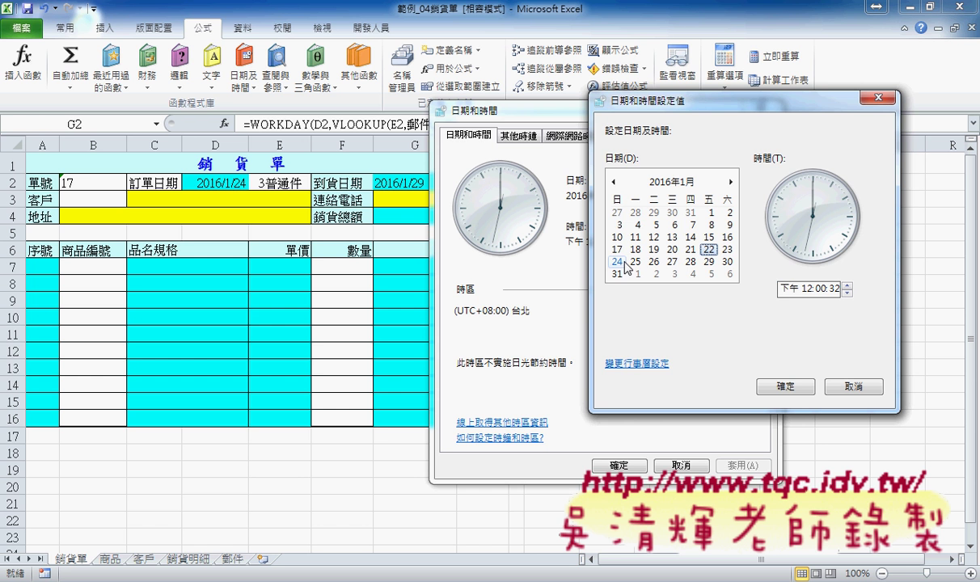
click(786, 387)
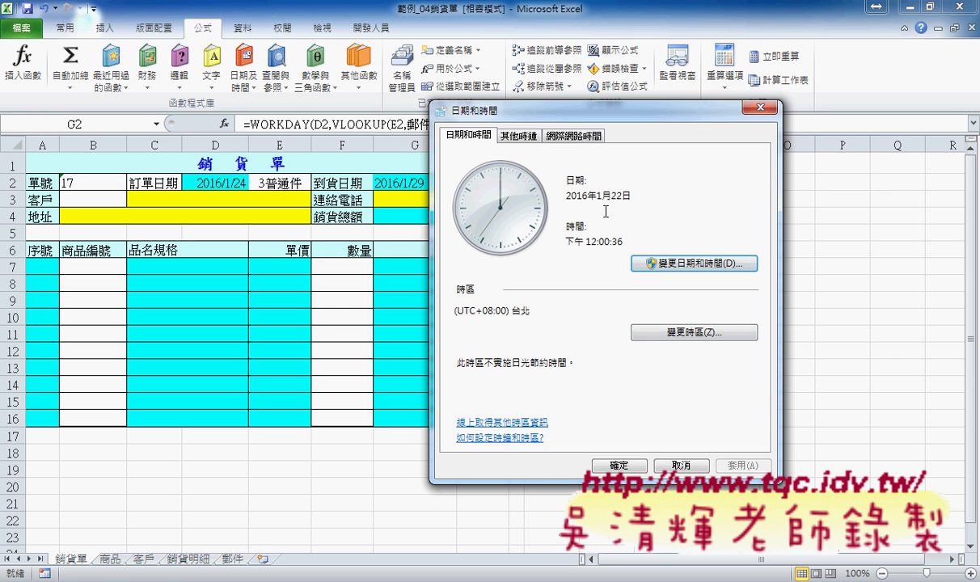
click(632, 466)
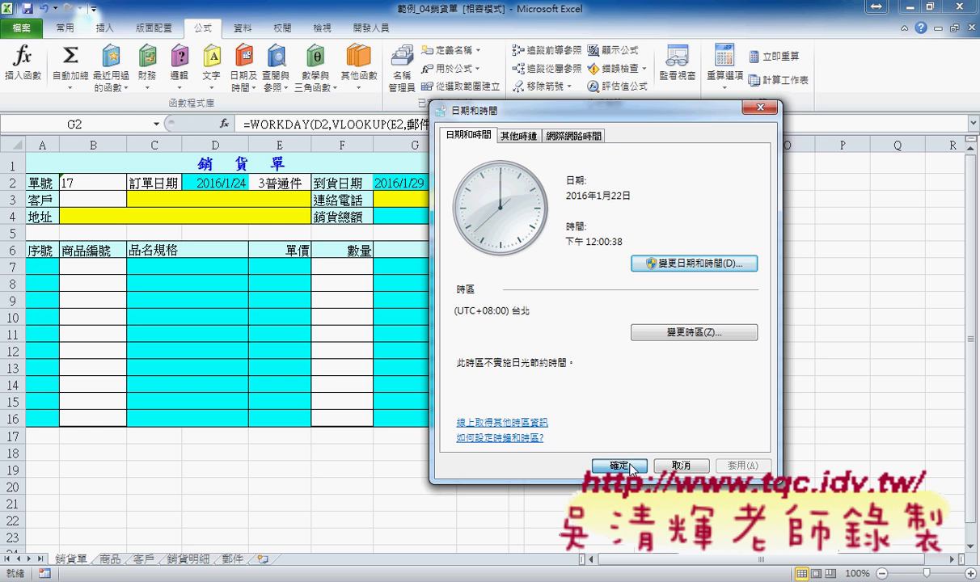
Recalculate D2's =TODAY() so it reads 2016/1/22, and check that G2 still shows 2016/1/29
click(231, 182)
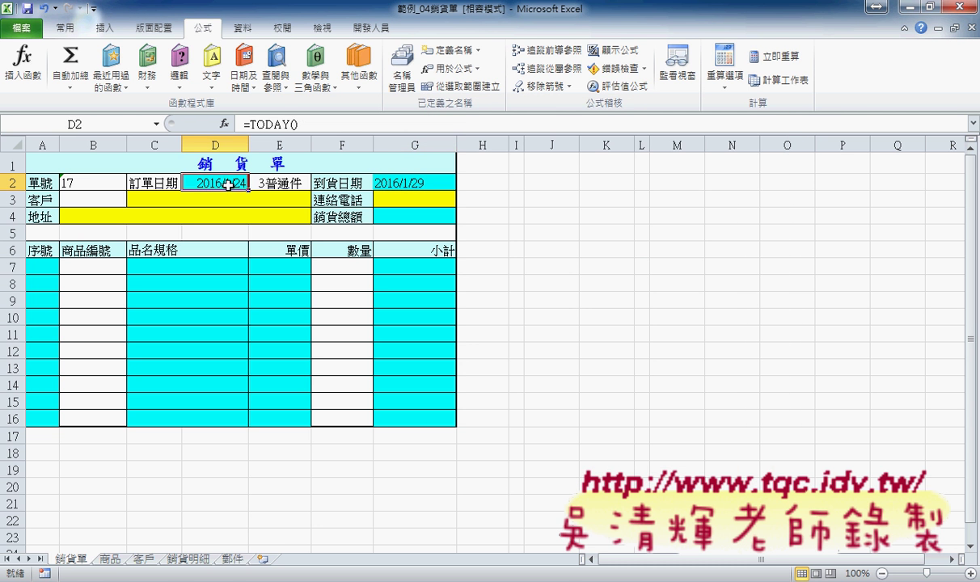
click(256, 126)
click(207, 126)
click(401, 184)
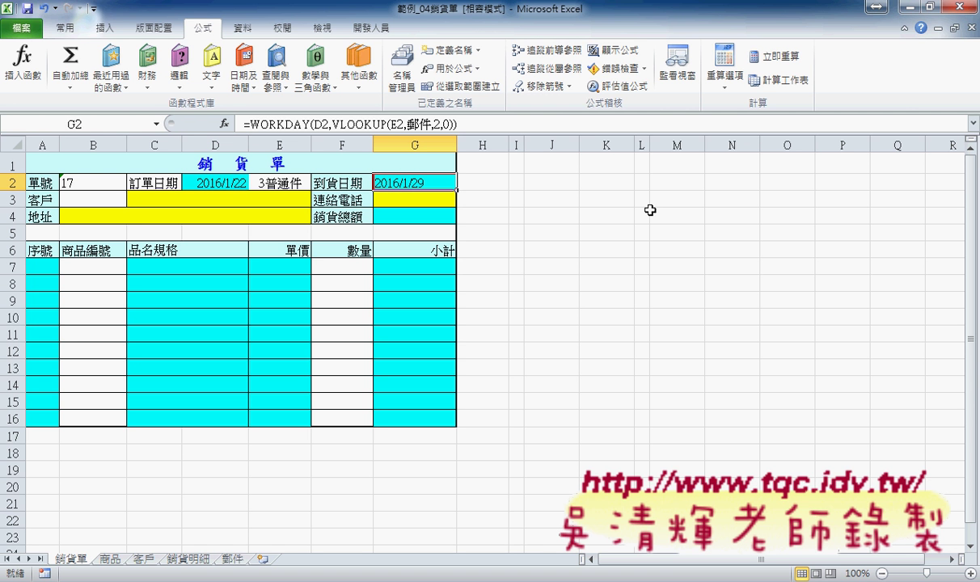
click(199, 182)
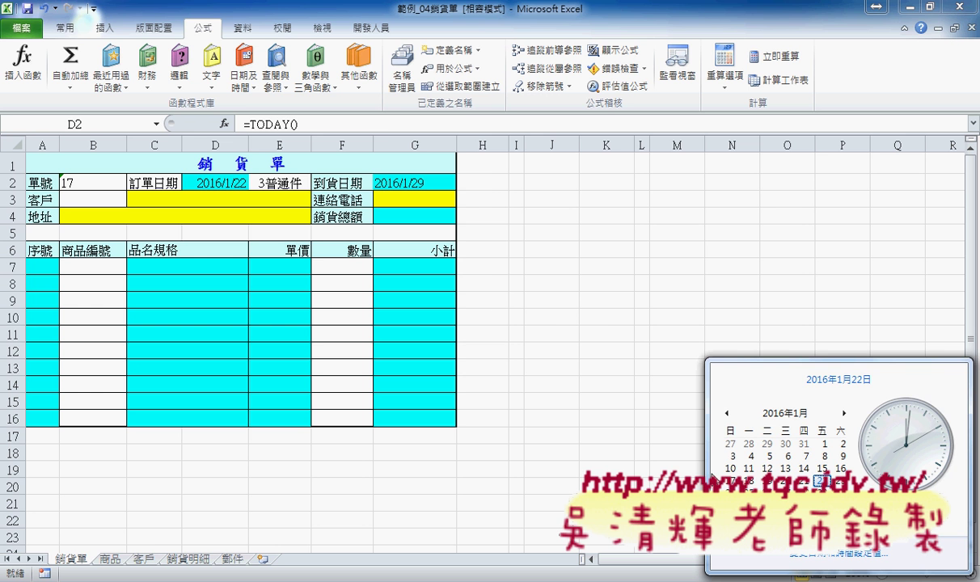
click(400, 177)
click(420, 183)
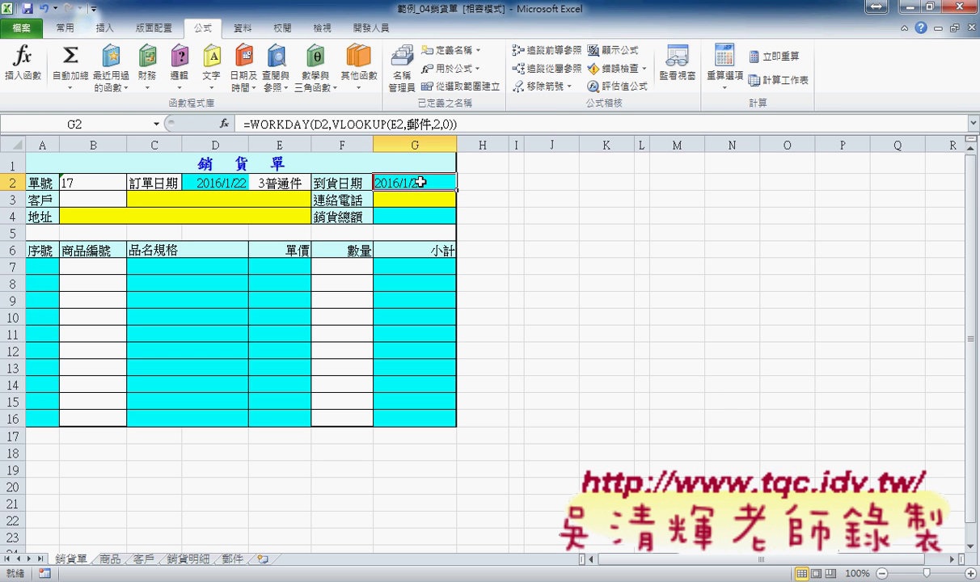
click(275, 124)
click(224, 123)
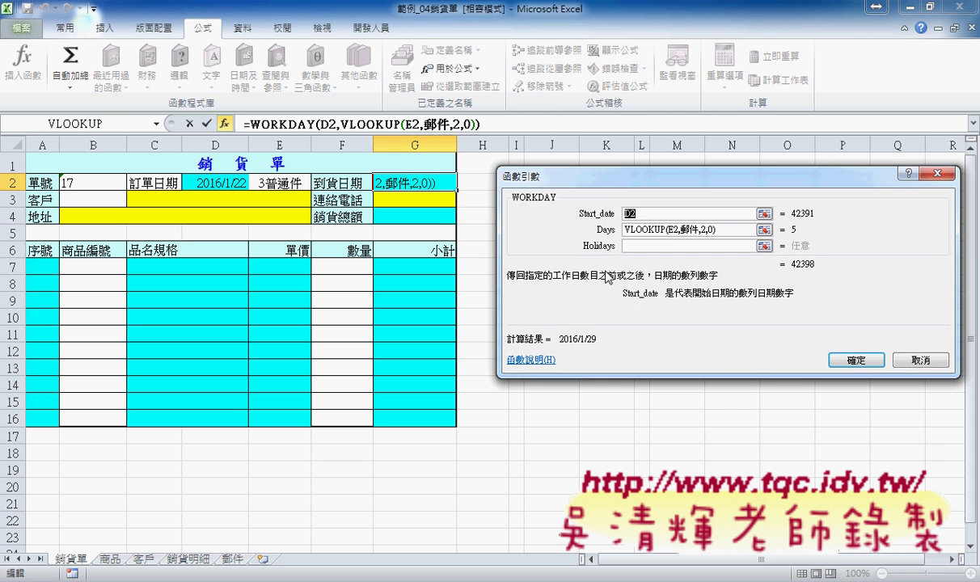
click(655, 246)
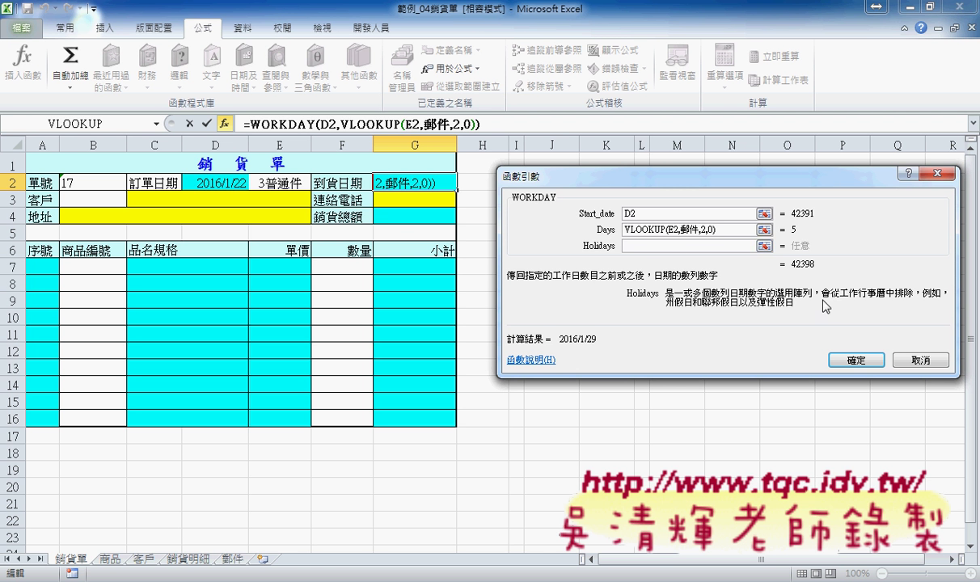
click(856, 360)
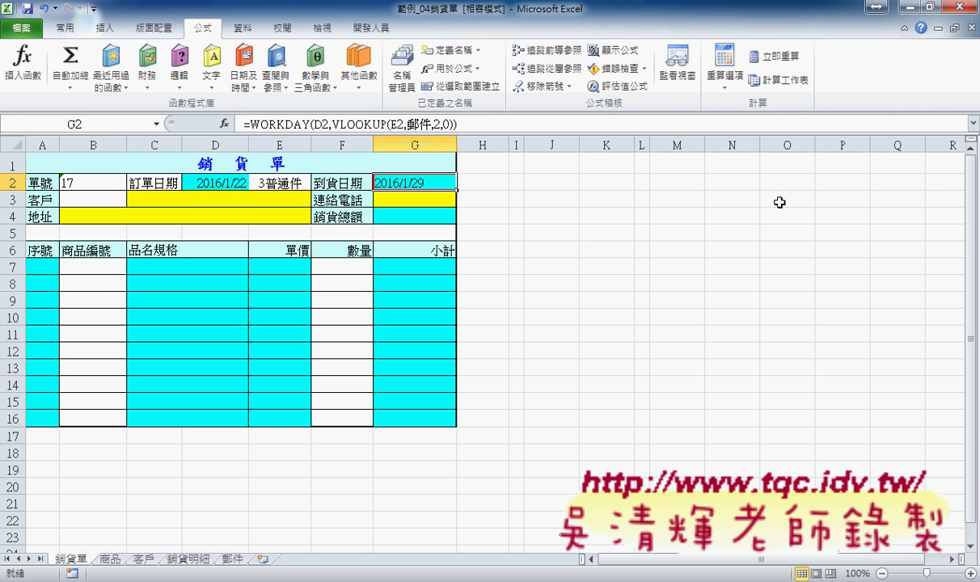
Enter the holiday 2016/1/26 in K3 and fill 2016/1/27 down into K4
click(617, 201)
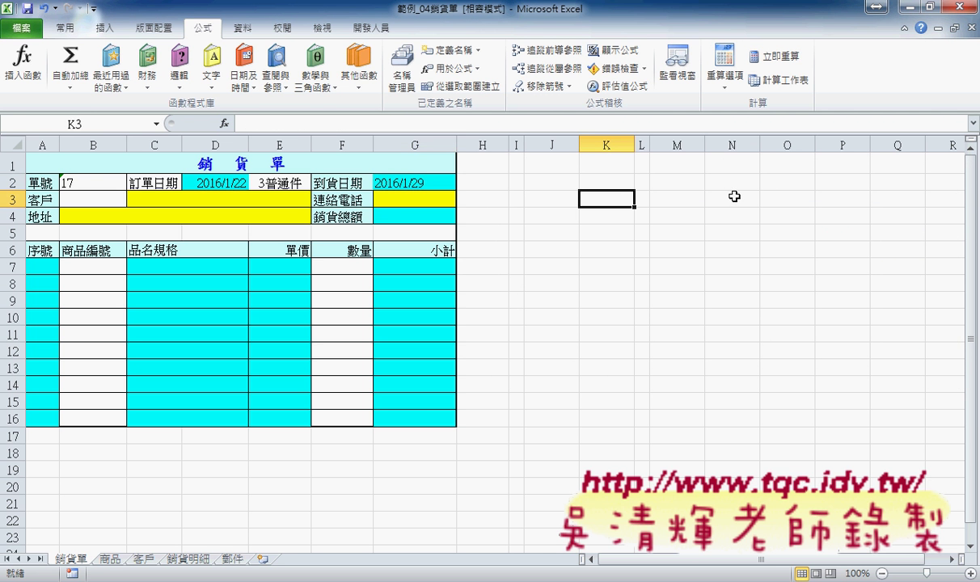
text(2016/)
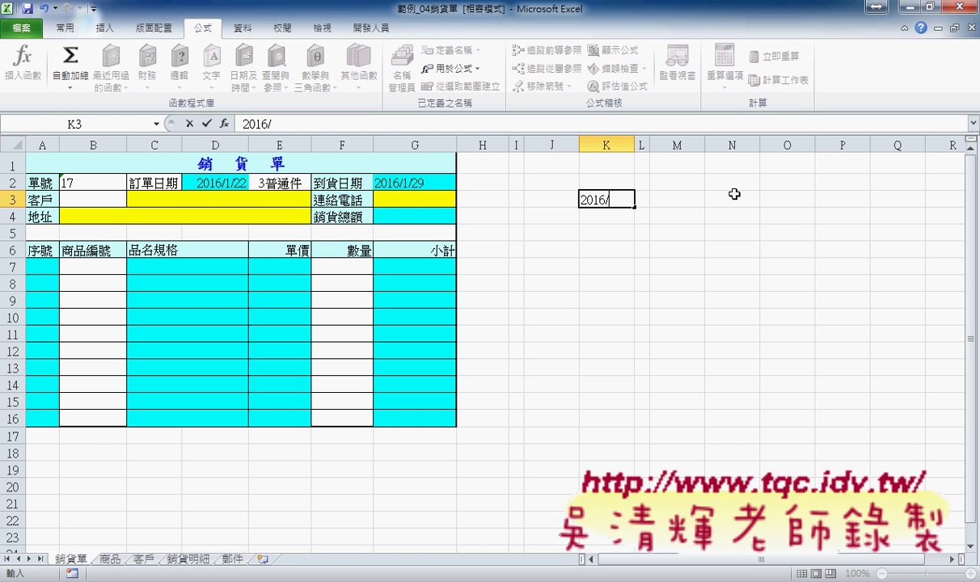
text(1)
text(2)
key(BackSpace)
text(/2)
key(BackSpace)
click(930, 581)
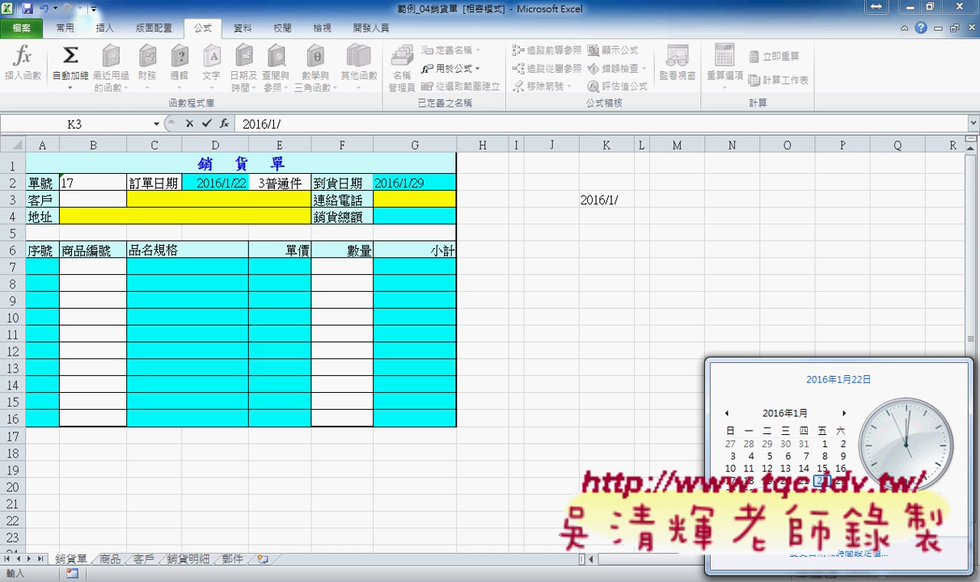
double_click(606, 201)
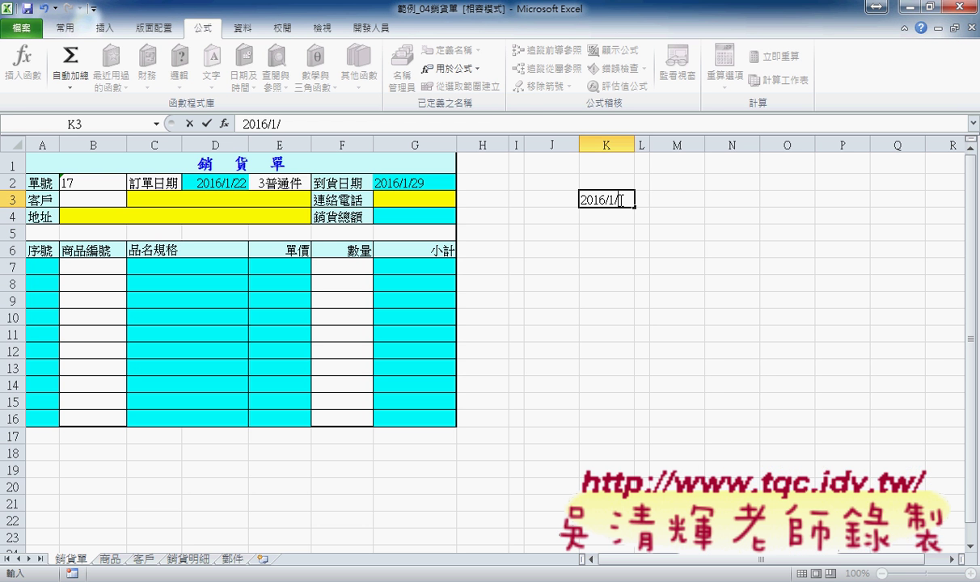
text(2)
text(6)
key(ctrl+Return)
drag(635, 216, 634, 233)
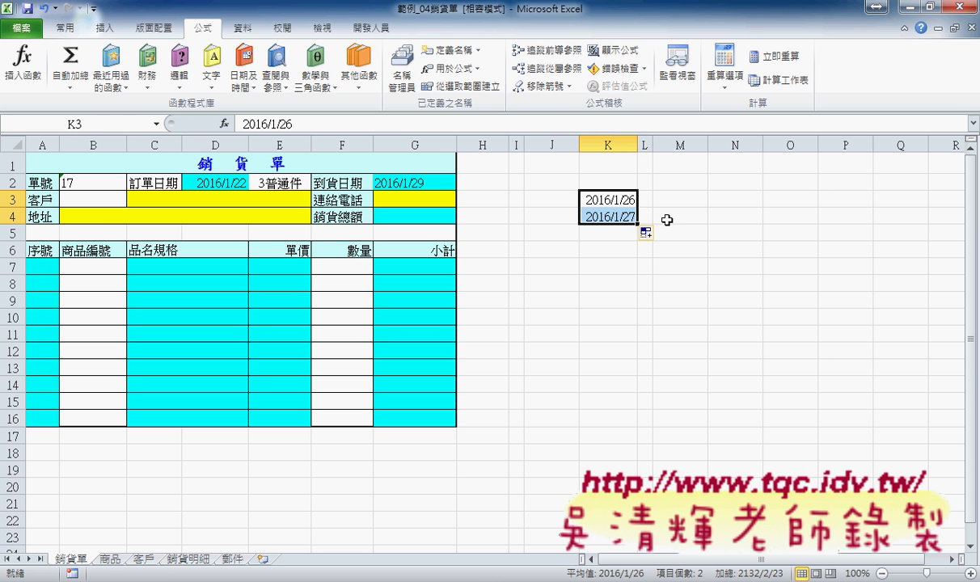
click(407, 183)
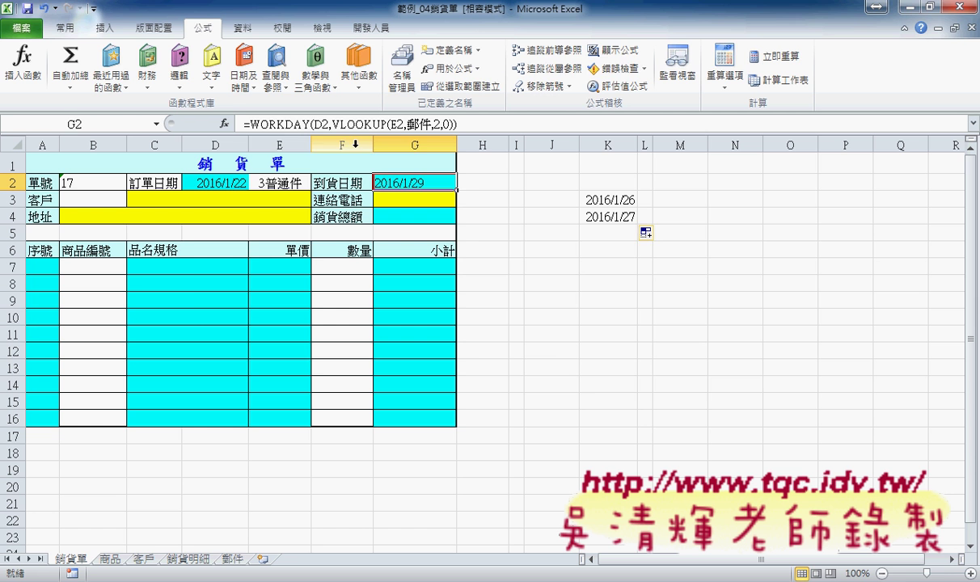
Add K3:K4 as the Holidays argument of G2's WORKDAY formula, moving arrival to 2016/2/2
click(257, 123)
click(224, 123)
click(619, 246)
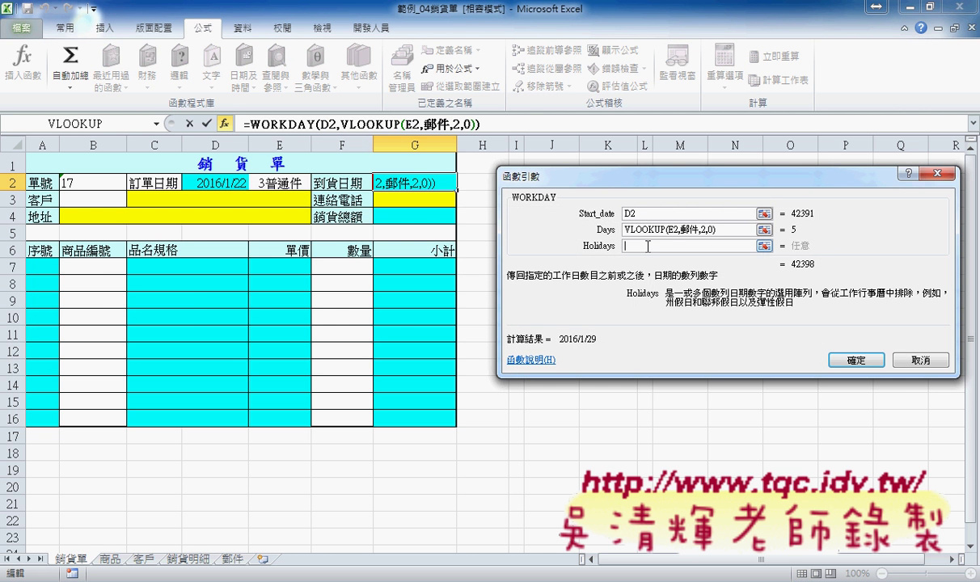
drag(653, 185, 188, 186)
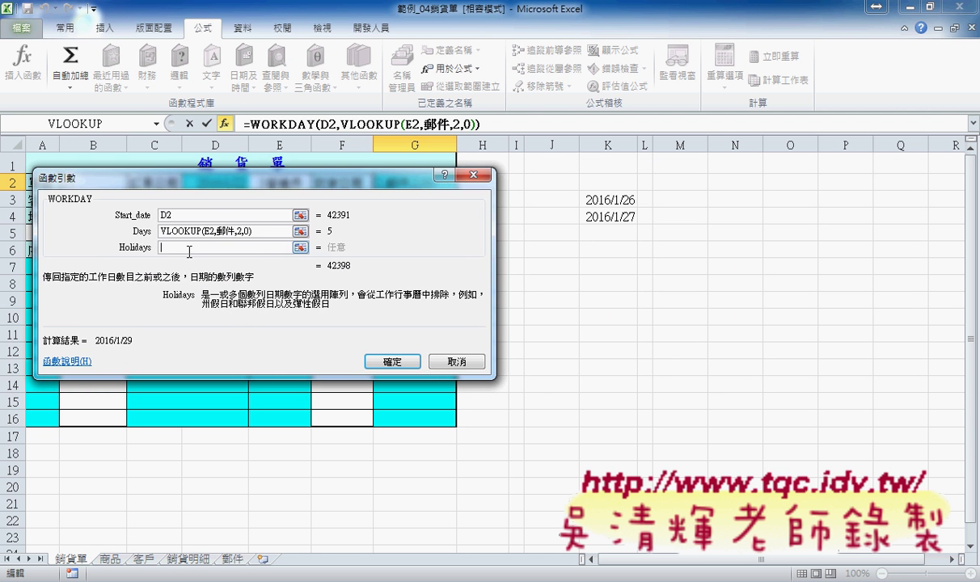
mouse_move(615, 200)
mouse_down()
mouse_move(628, 333)
mouse_move(623, 219)
mouse_up()
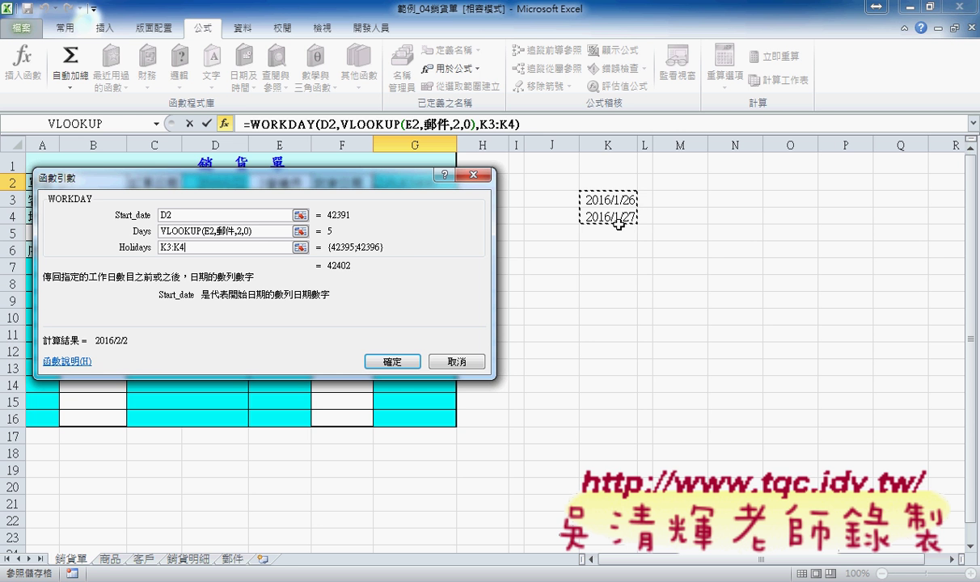
click(397, 363)
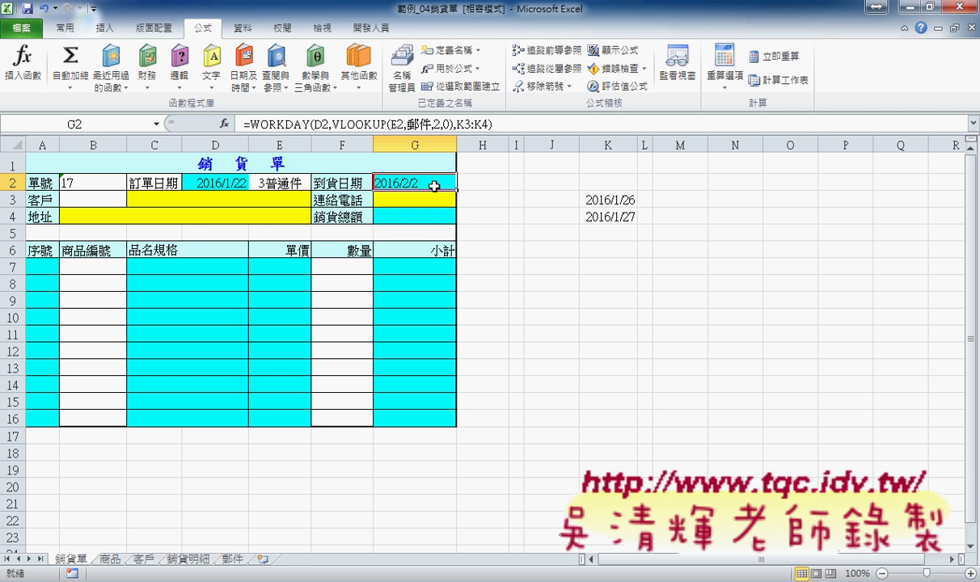
Select the holiday dates K3:K4, then reopen G2's WORKDAY formula for review
drag(607, 200, 605, 218)
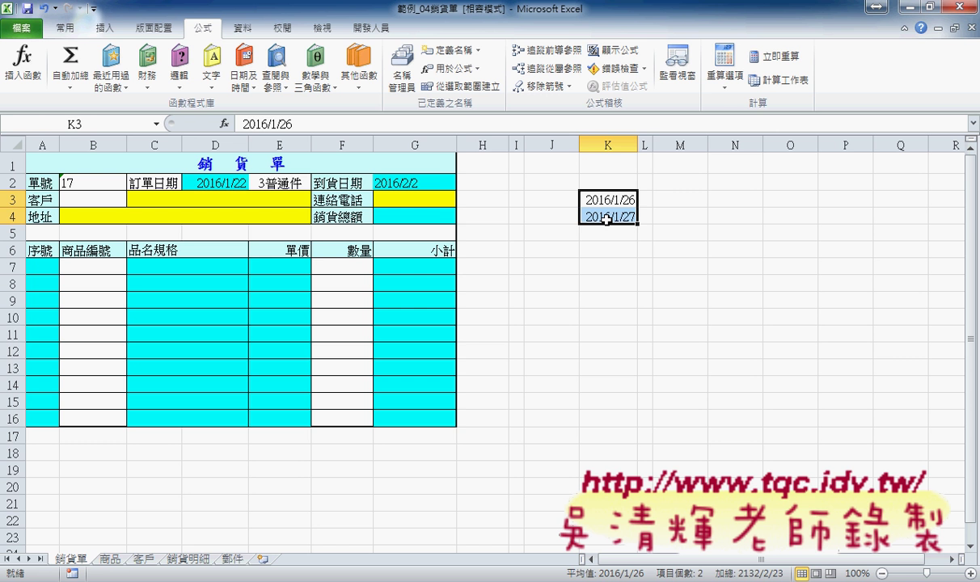
click(421, 180)
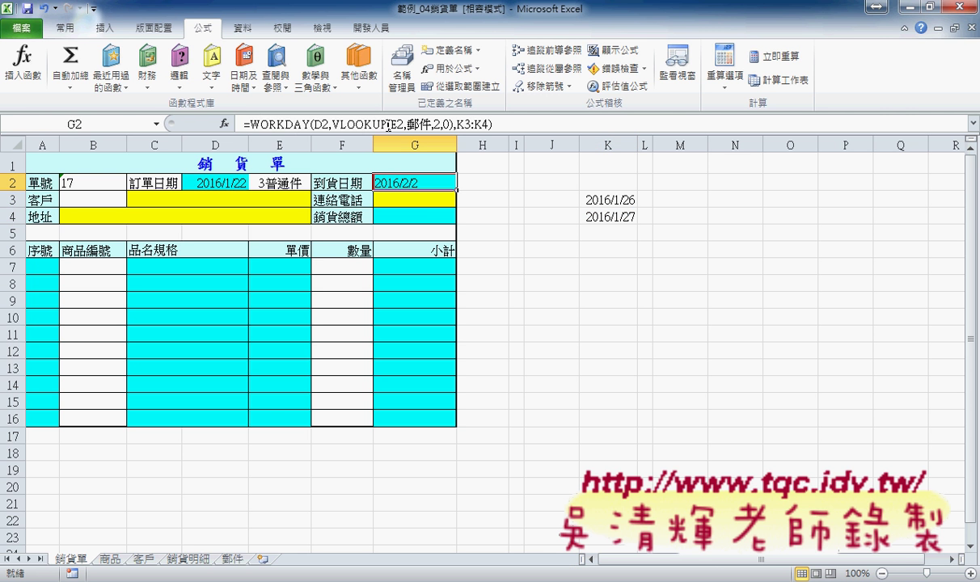
click(297, 124)
Review the Holidays argument K3:K4 and close the WORKDAY arguments, keeping G2 at 2016/2/2
click(224, 124)
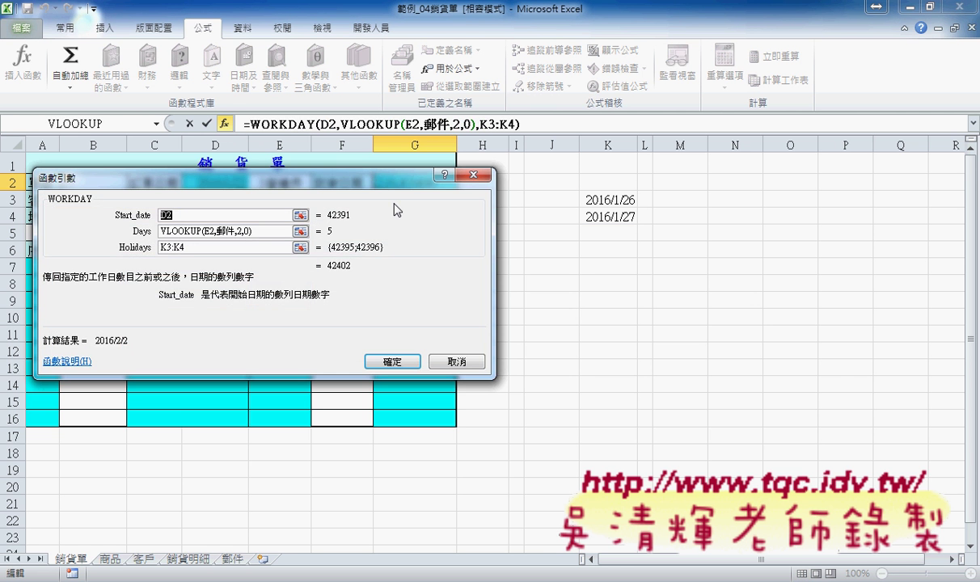
drag(348, 186, 751, 240)
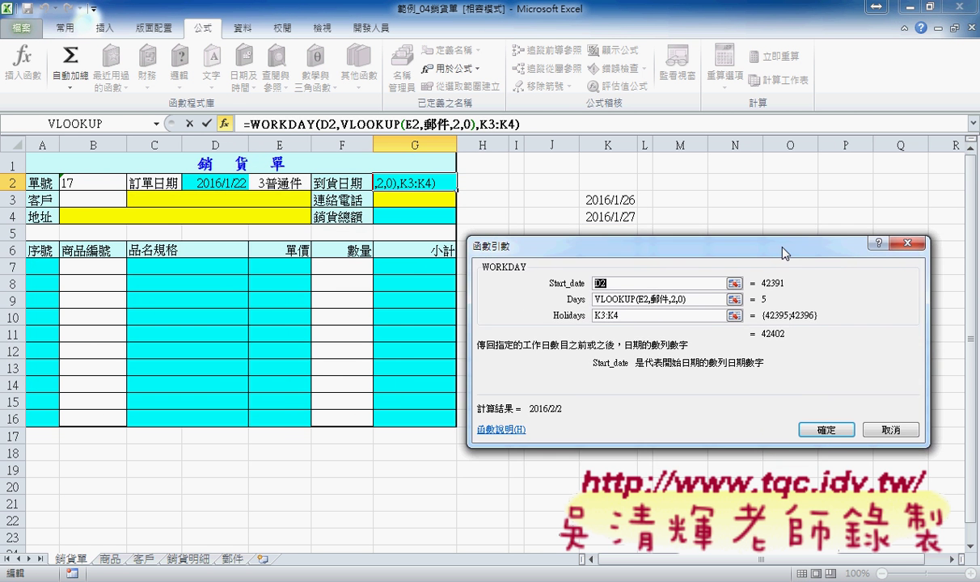
click(638, 318)
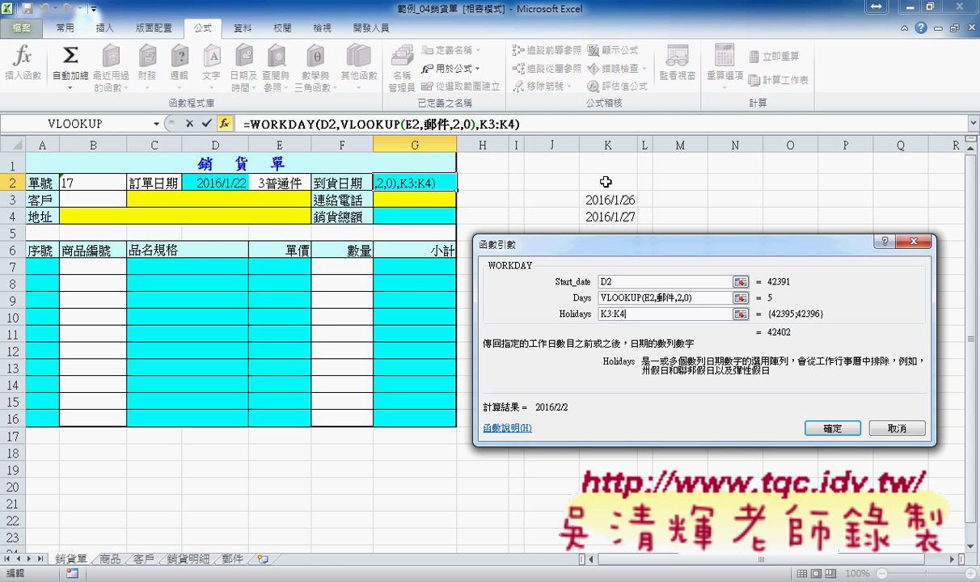
click(832, 428)
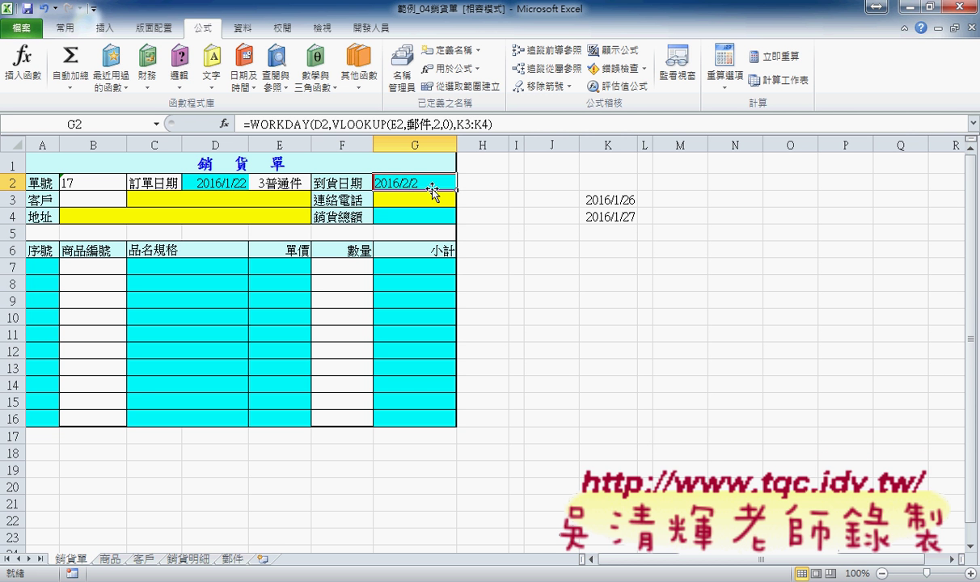
click(112, 201)
Create the name 客戶編號 from the 客戶 sheet's A1:A5 top-row header, replacing the old definition
click(143, 559)
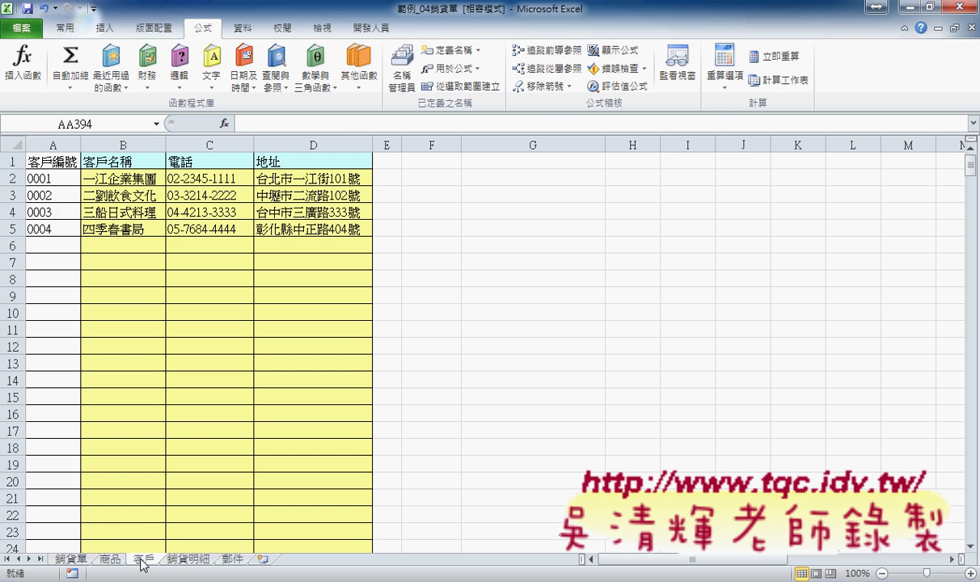
drag(63, 154, 59, 229)
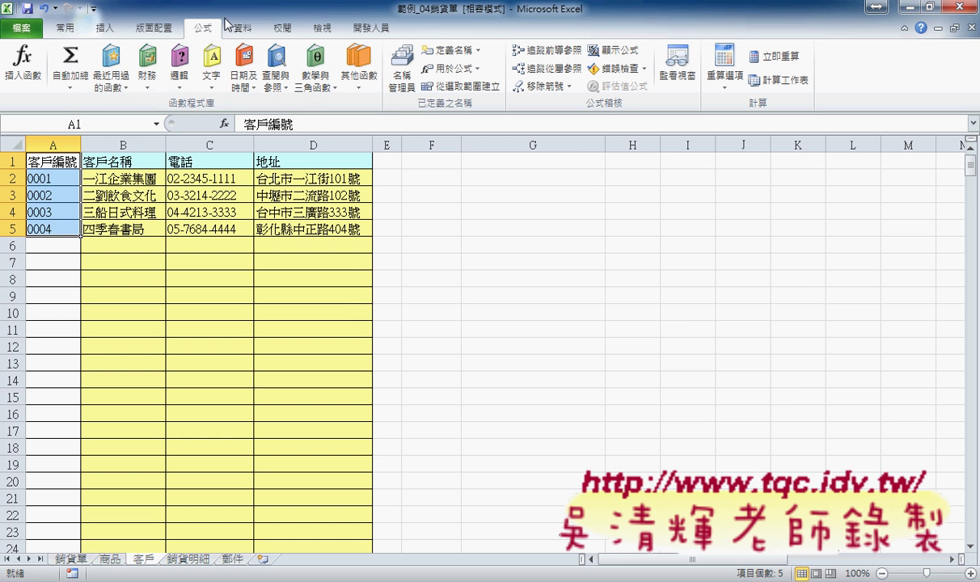
click(460, 86)
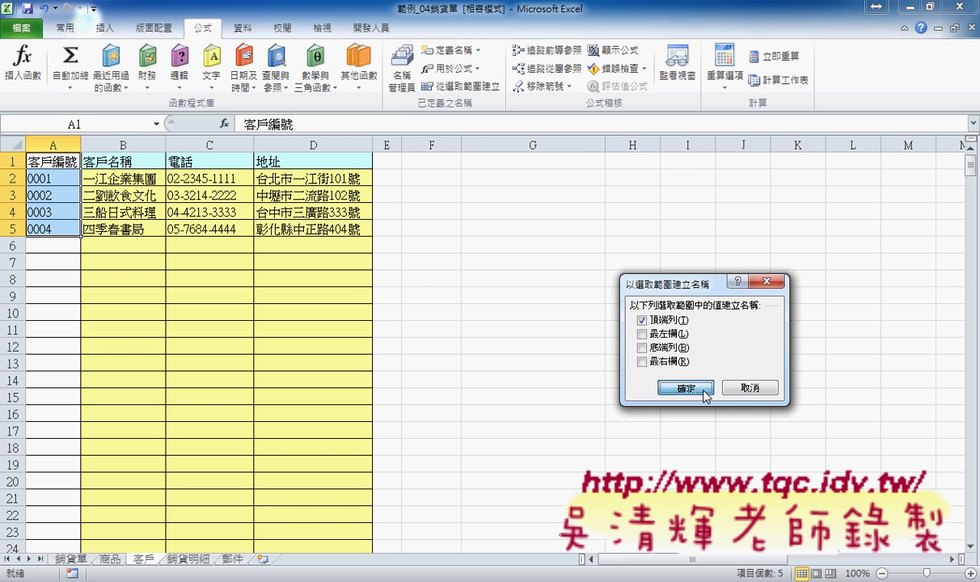
click(675, 388)
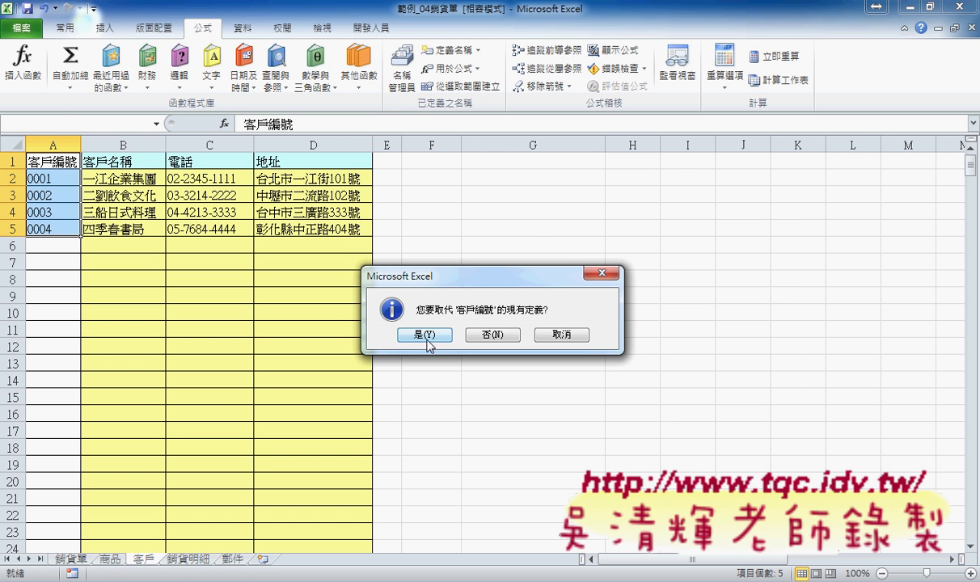
click(427, 333)
click(72, 558)
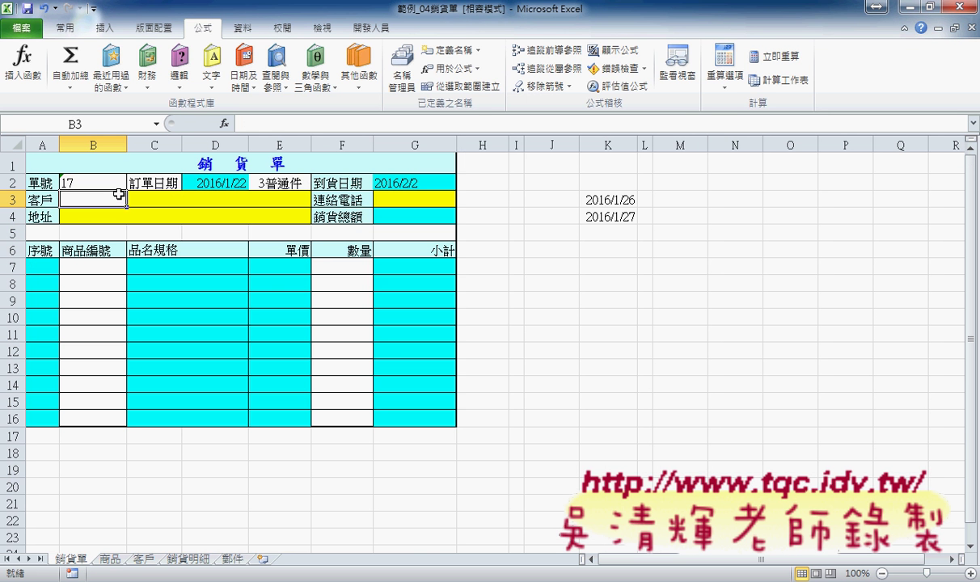
Give B3 a List data validation with source =客戶編號
click(243, 27)
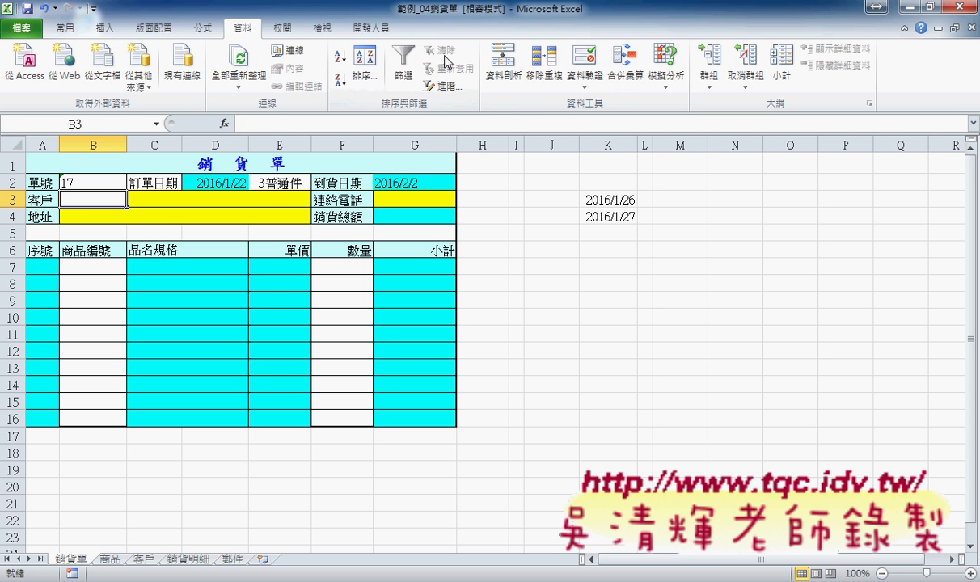
click(584, 65)
click(609, 306)
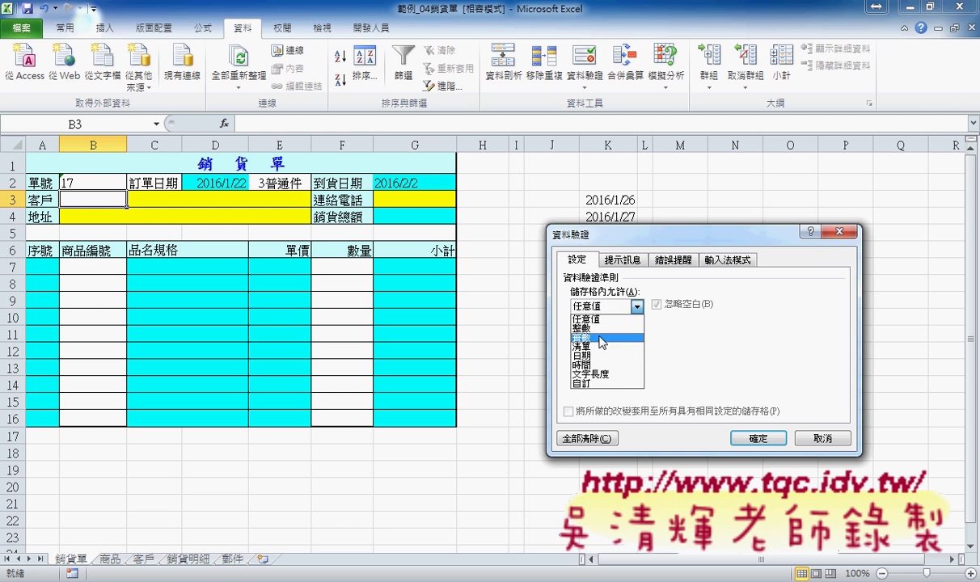
click(598, 351)
click(614, 364)
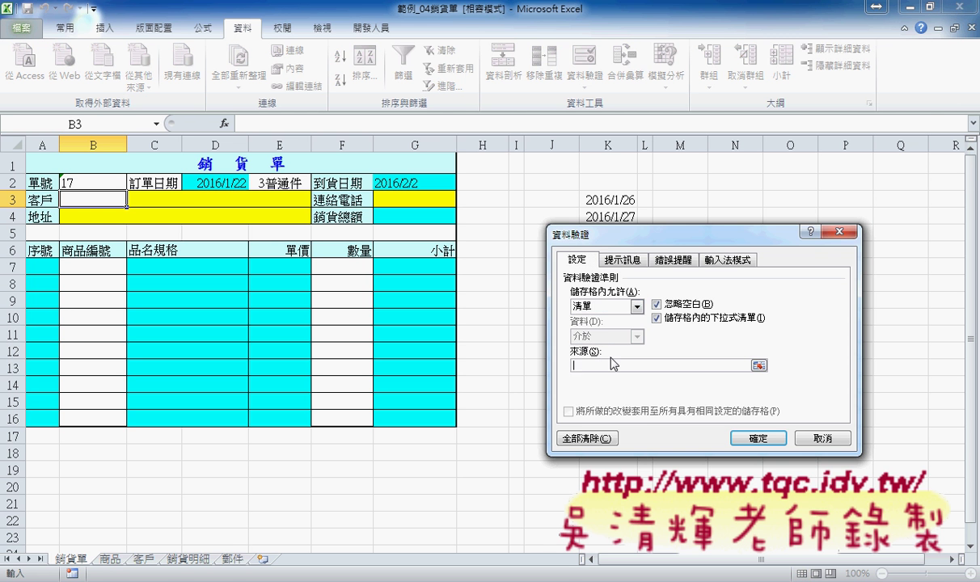
key(F3)
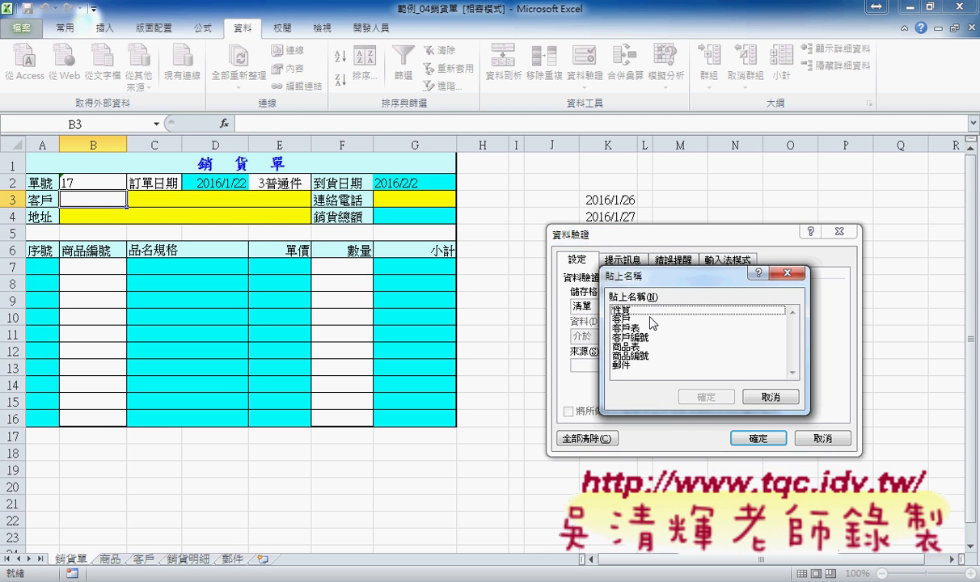
click(634, 320)
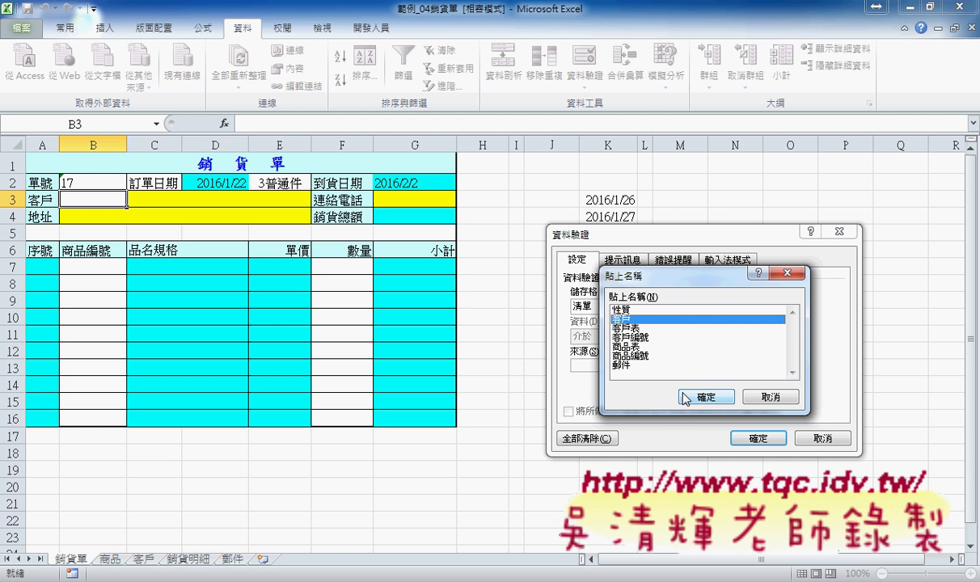
click(626, 338)
click(707, 397)
click(740, 435)
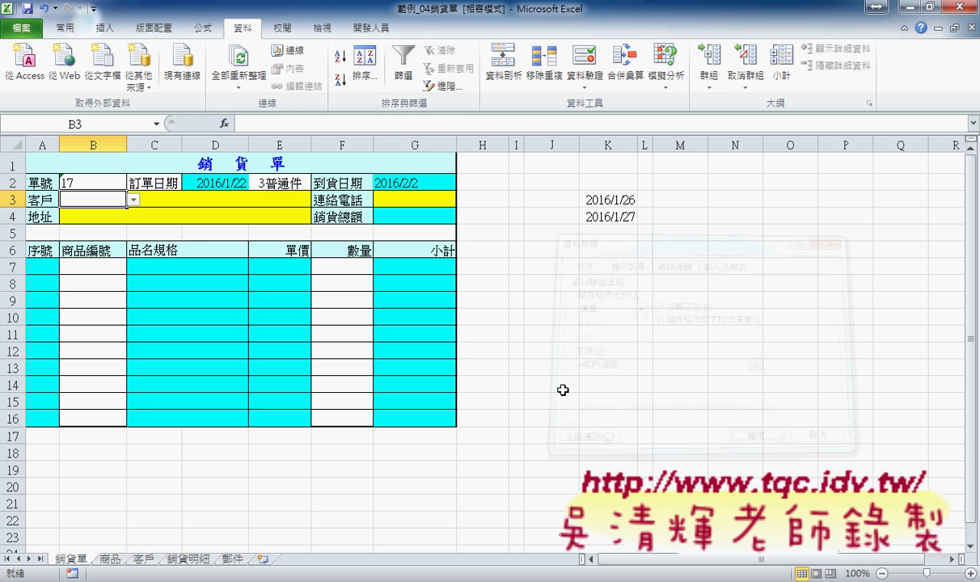
Choose customer 0001 from B3's dropdown and check the filled customer details in C3, G3 and B4
click(133, 199)
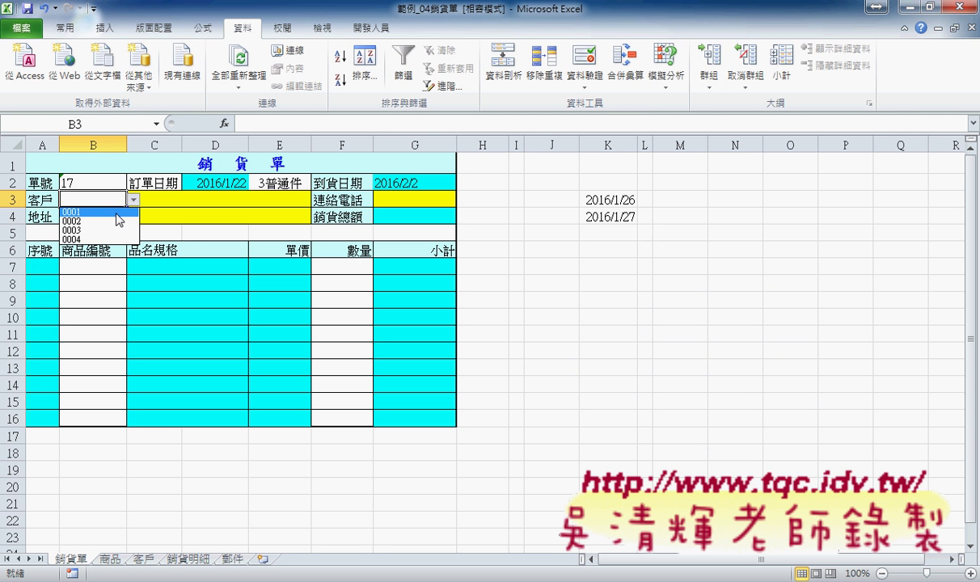
click(117, 212)
click(167, 201)
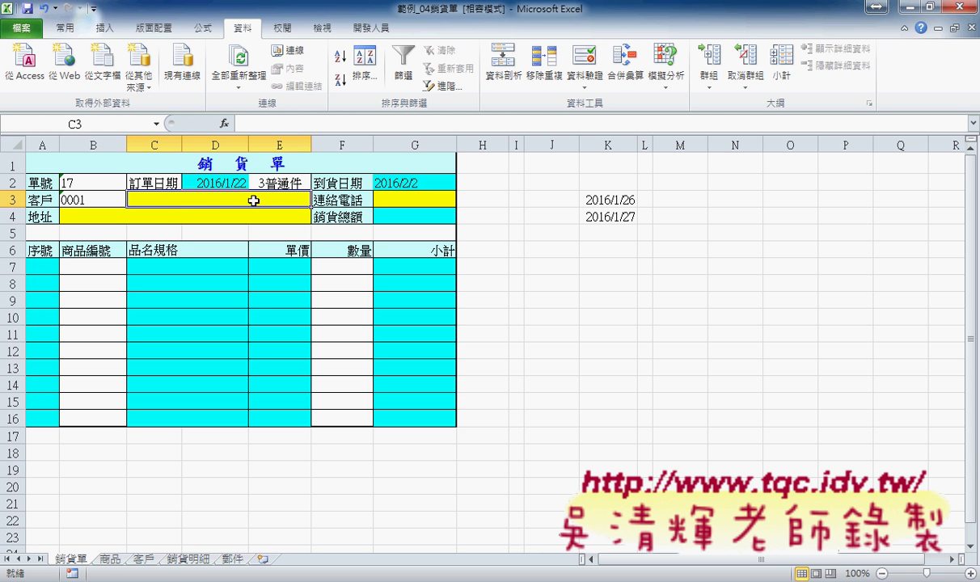
click(398, 202)
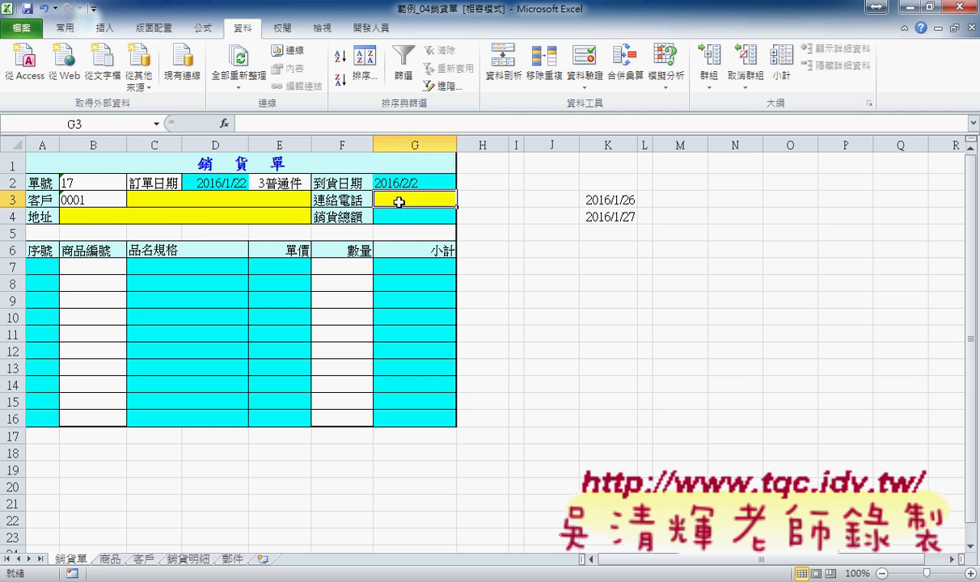
click(89, 216)
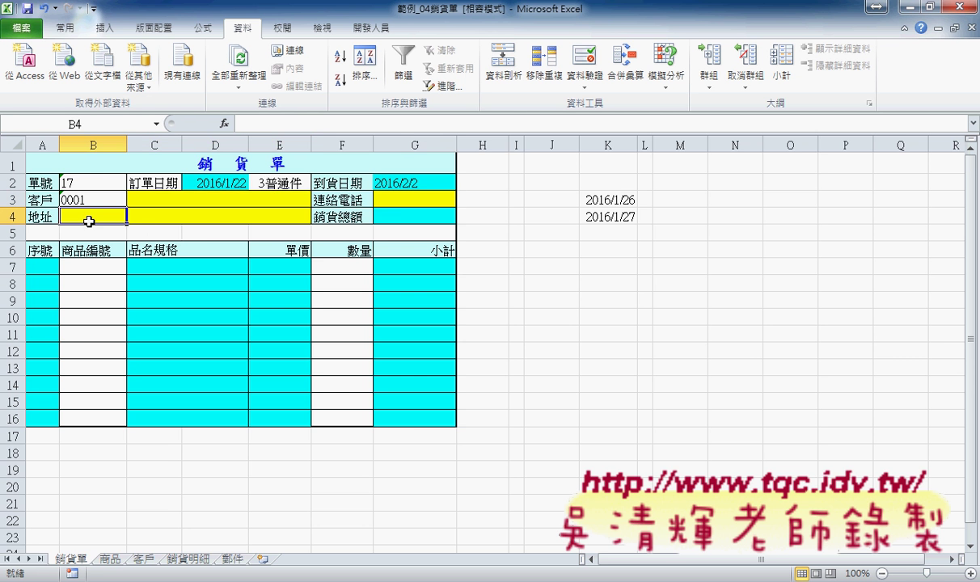
Look over the 客戶 table, recheck cells C3, G3 and B4, and select product cells B7:B16
click(144, 559)
drag(53, 162, 289, 216)
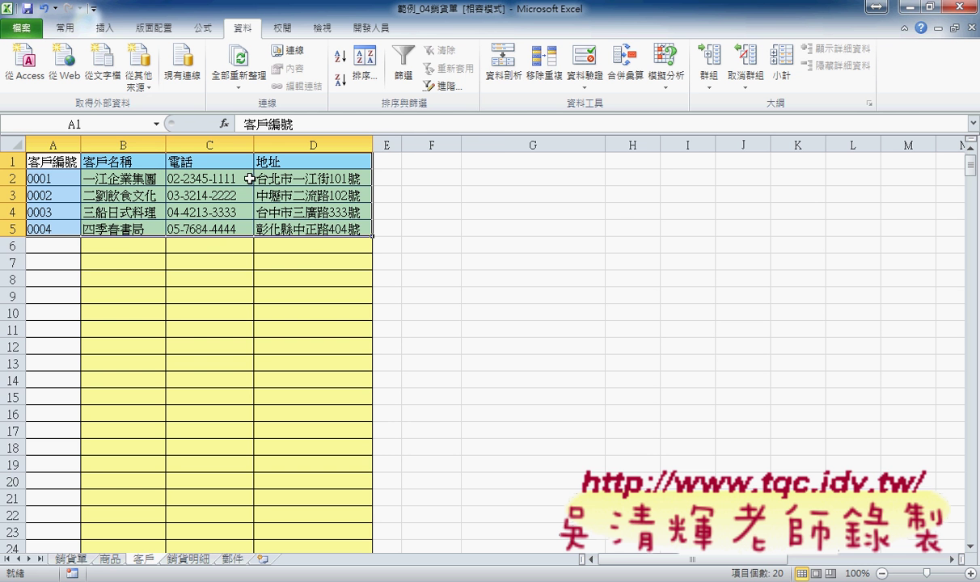
click(71, 561)
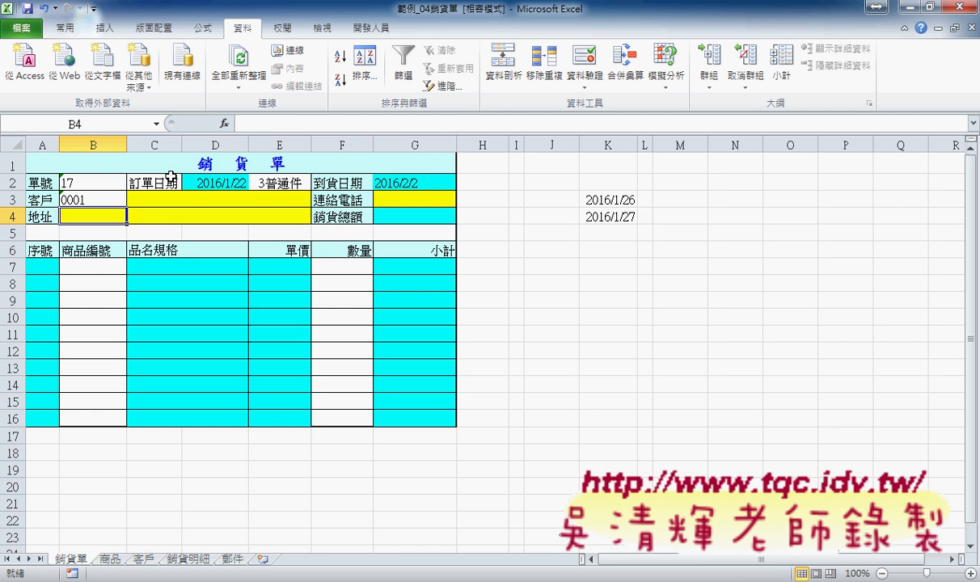
click(158, 193)
click(385, 197)
click(105, 212)
click(84, 266)
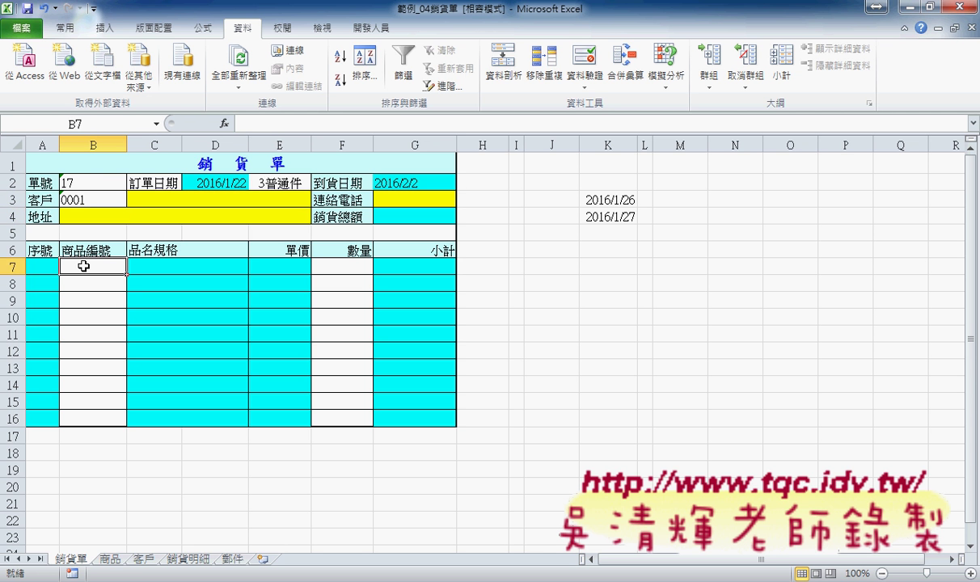
drag(92, 274, 96, 416)
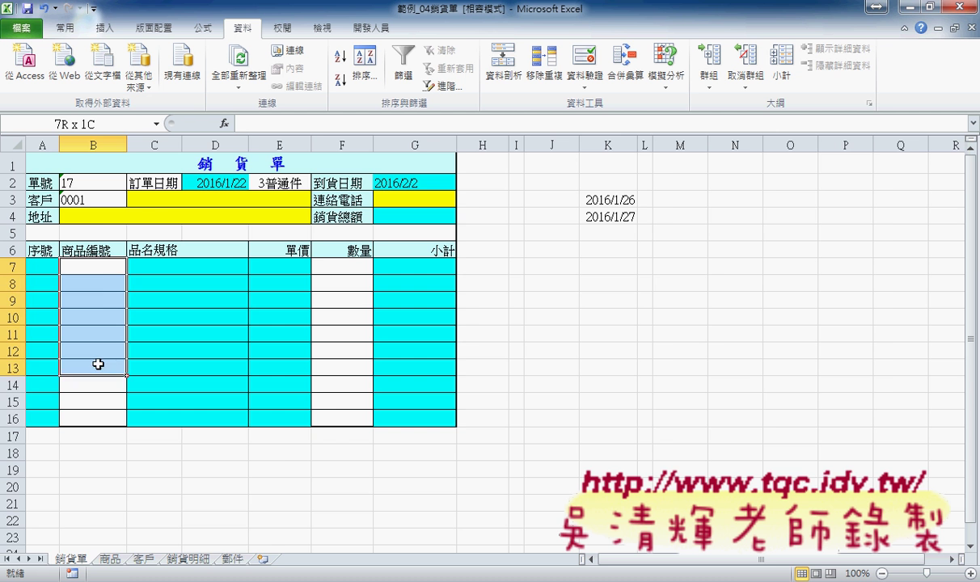
Redefine 商品編號 from the 商品 sheet's A1:A8 top-row header, replacing the old name
click(111, 559)
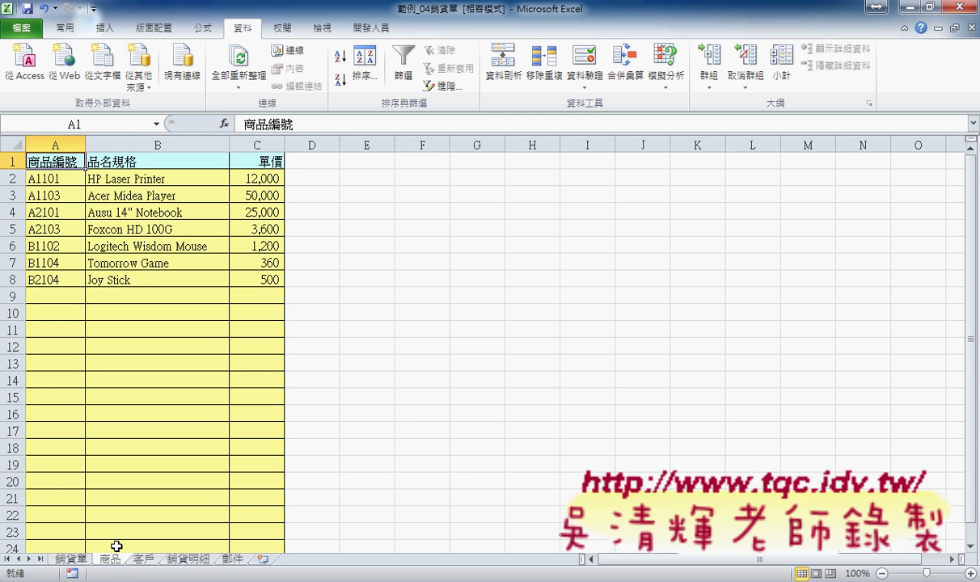
drag(56, 161, 55, 277)
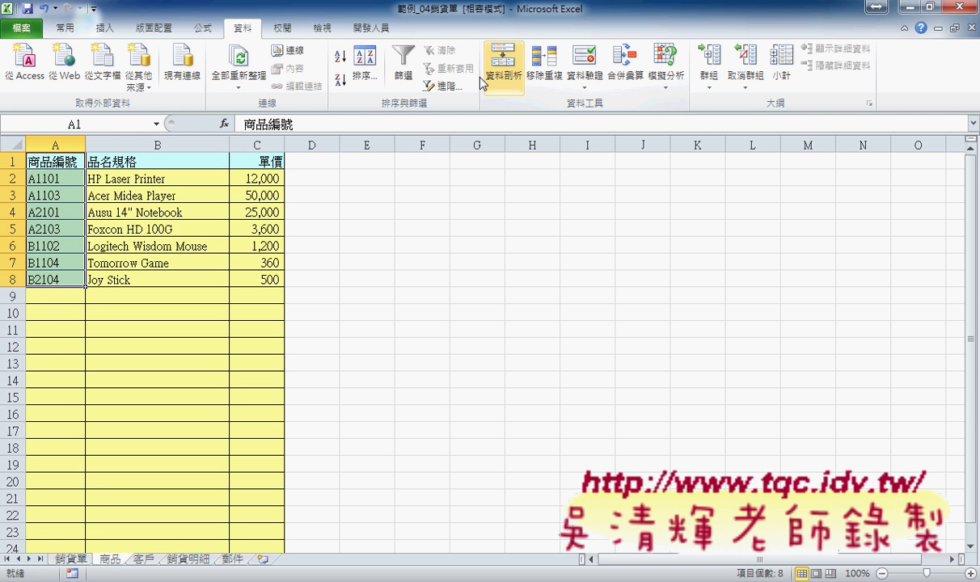
click(203, 27)
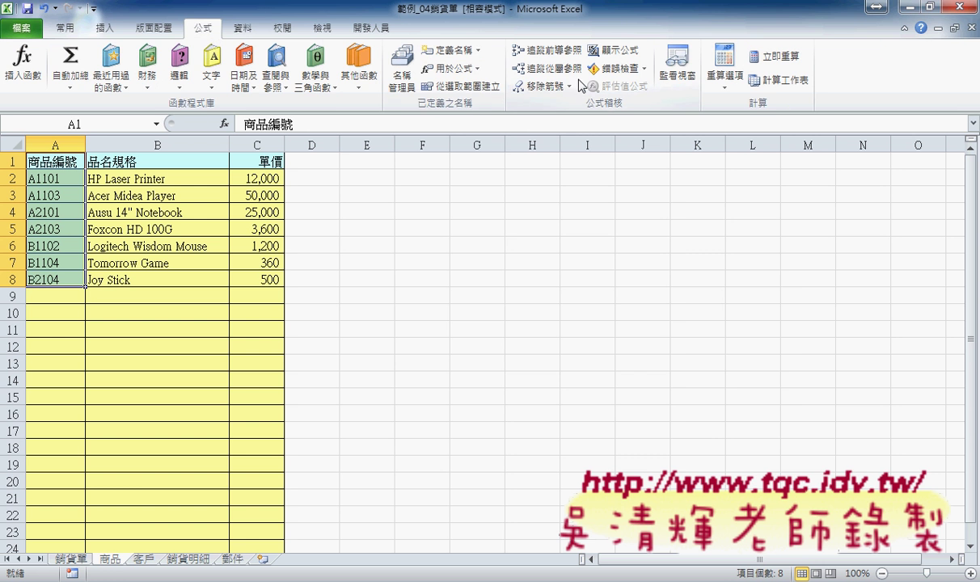
click(459, 87)
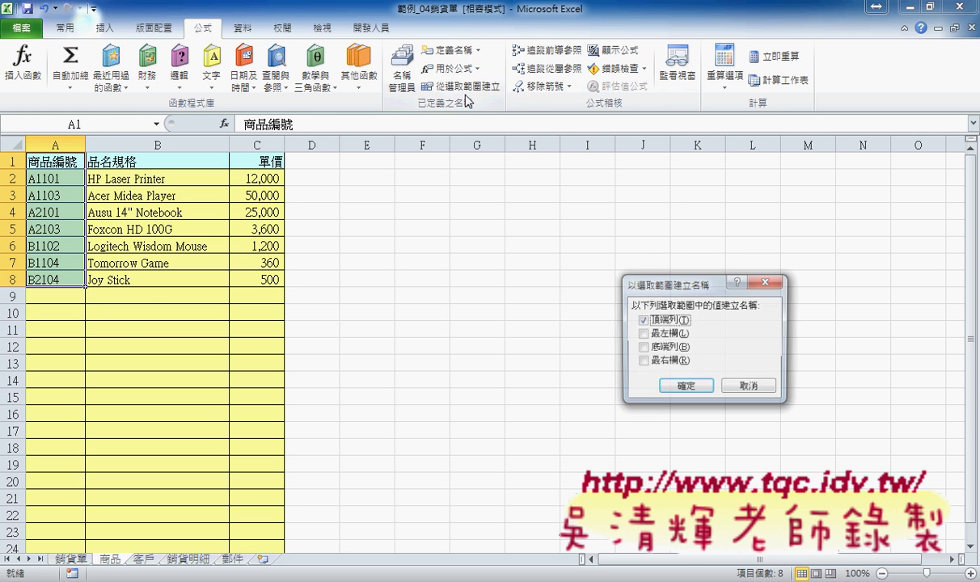
click(685, 389)
click(429, 334)
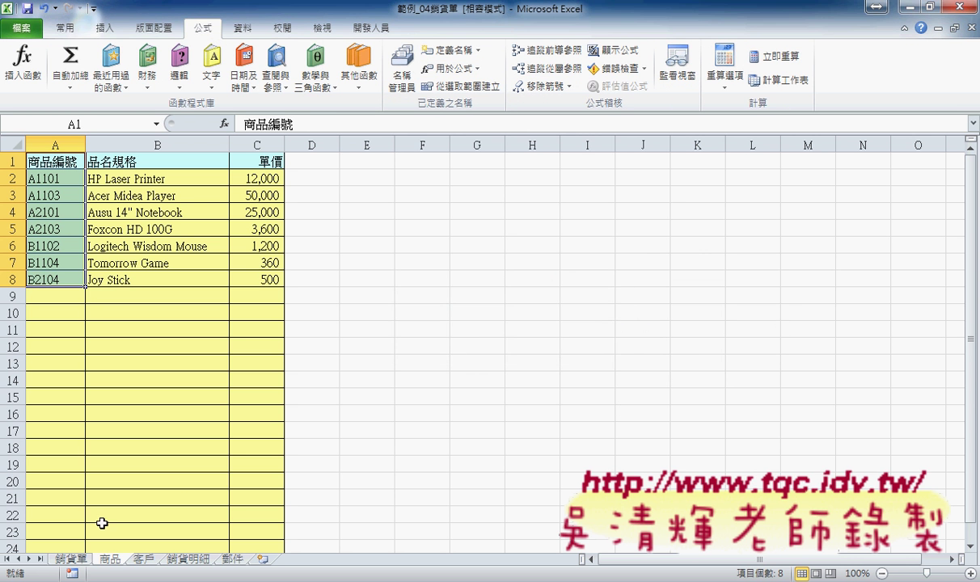
click(71, 558)
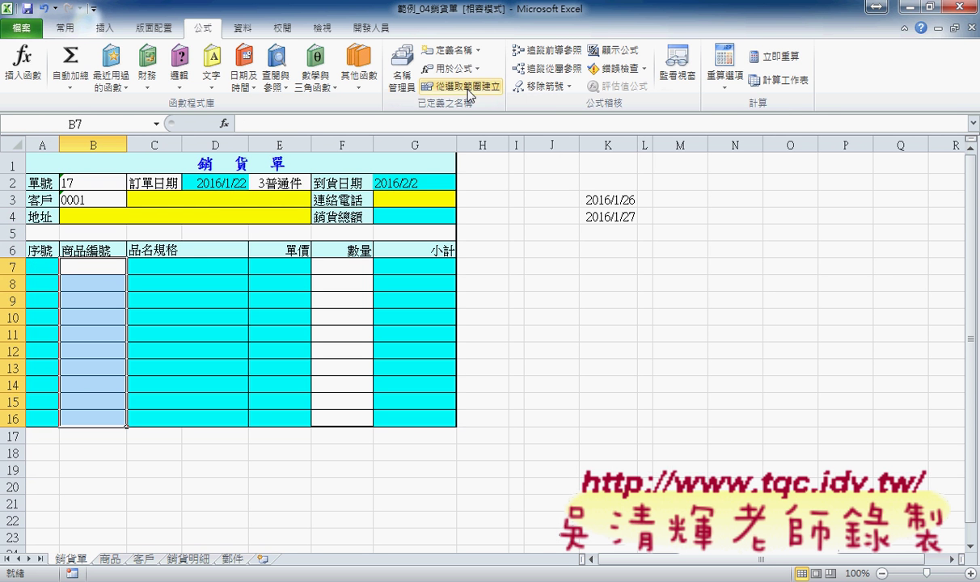
Add list validation to B7:B16 sourced from =商品編號, then check B7's product ID dropdown
click(243, 28)
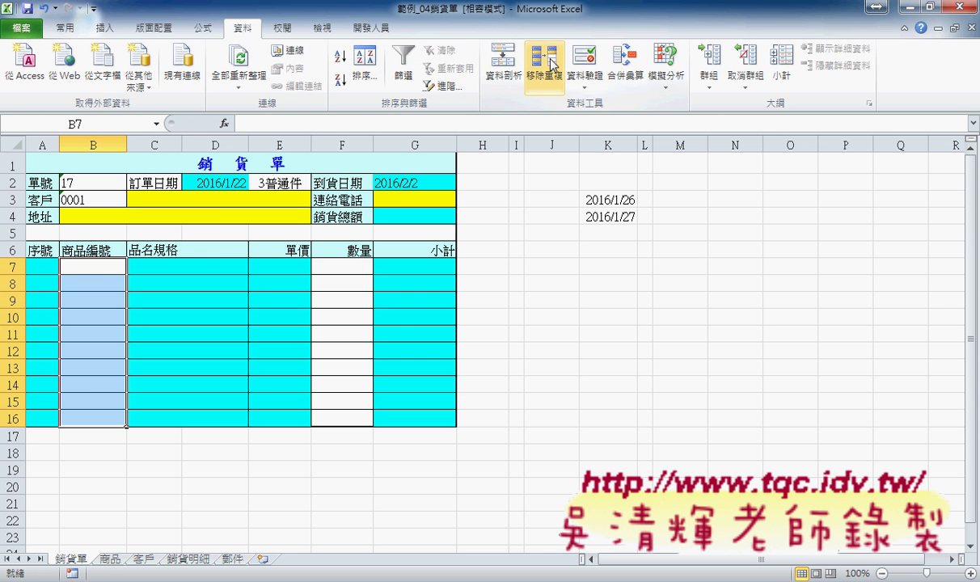
click(583, 58)
click(608, 307)
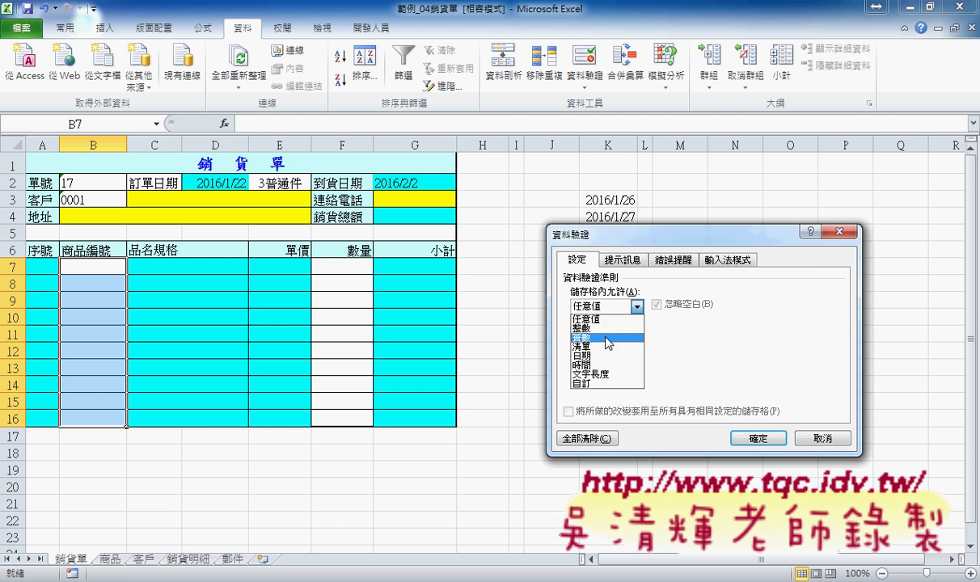
click(607, 346)
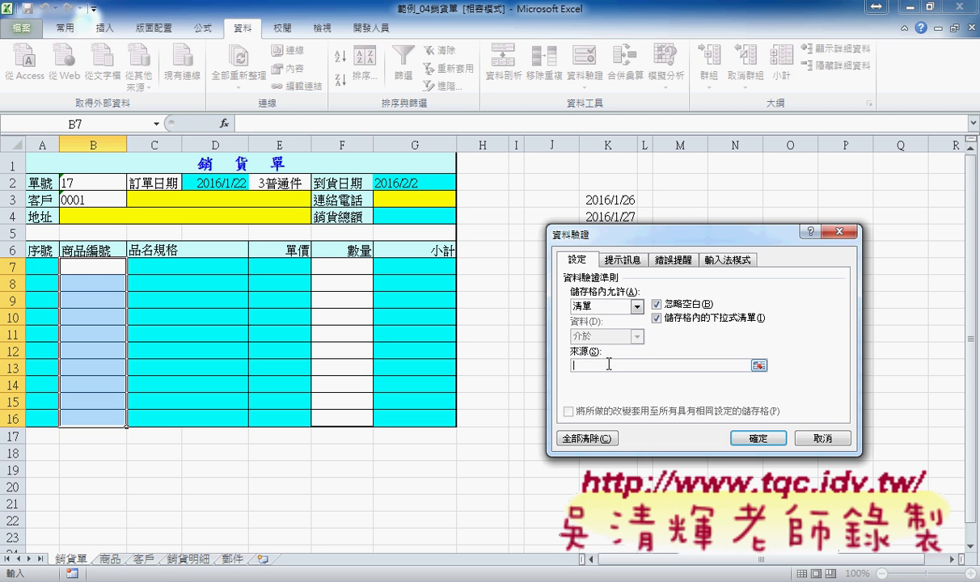
key(F3)
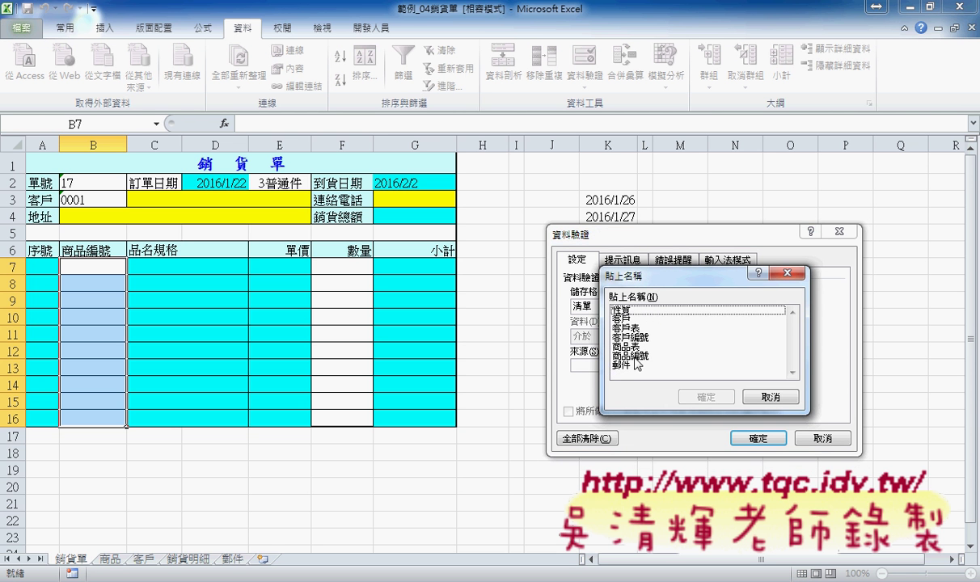
click(643, 356)
click(705, 397)
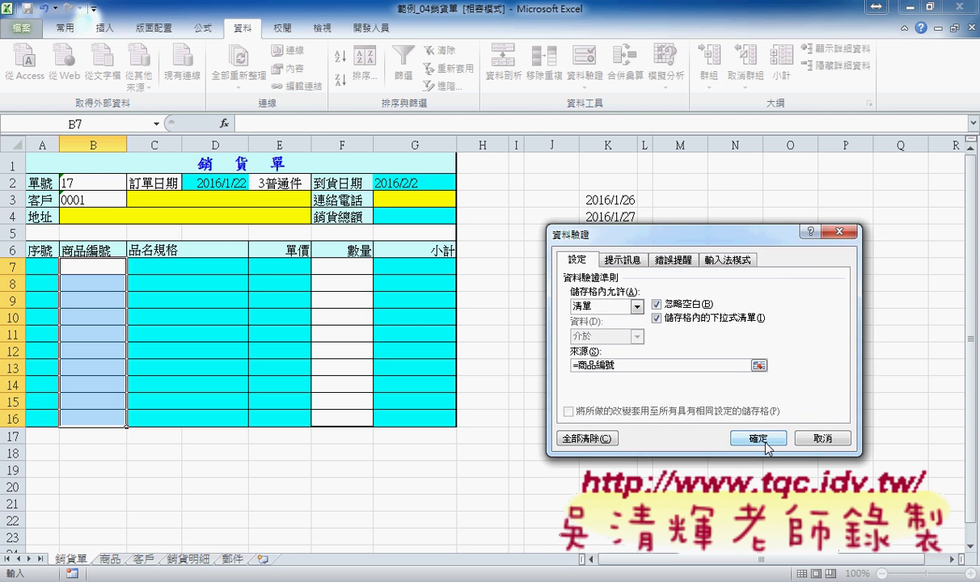
click(761, 439)
click(133, 267)
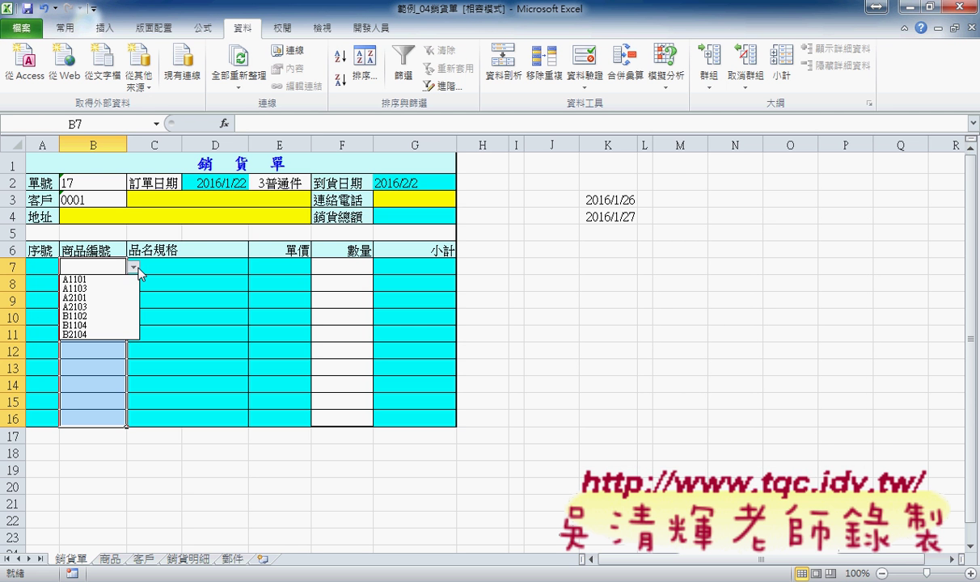